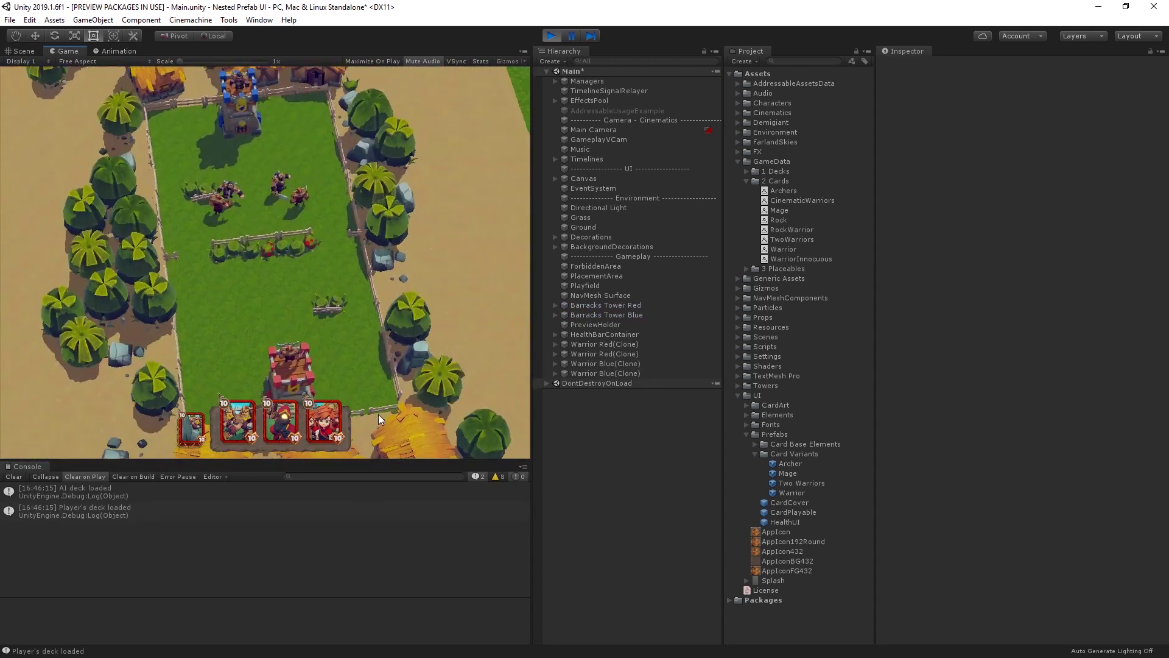
- Play the rightmost hand card onto the arena in the Game view
left_click_drag(320, 421, 231, 301)
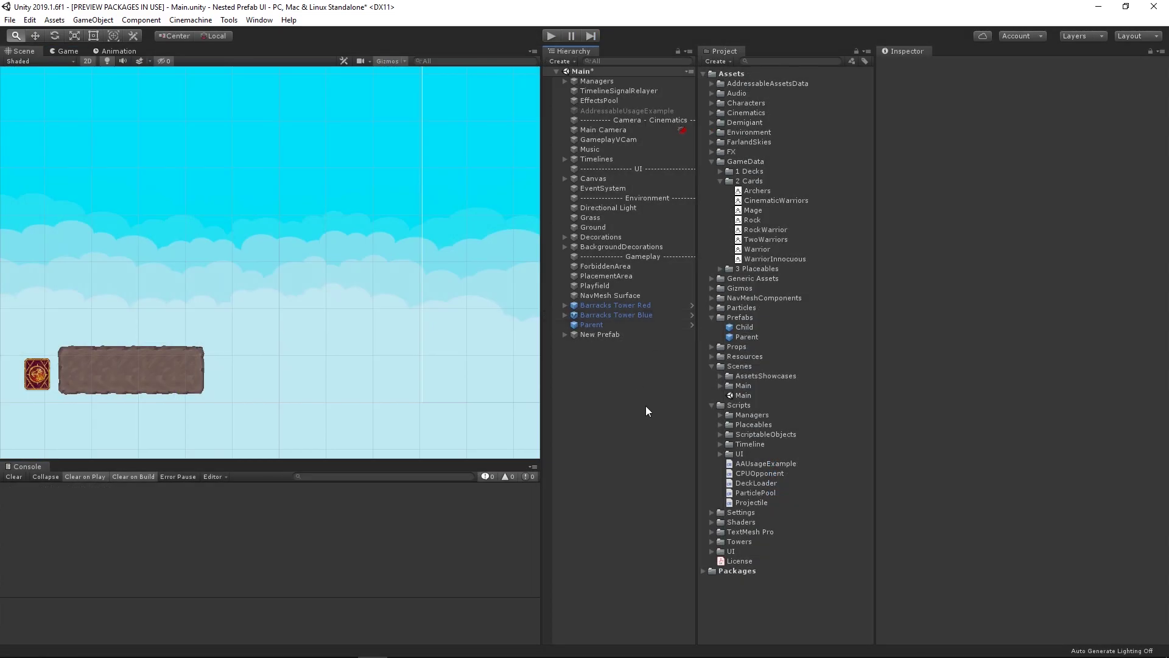
- Nest the Child prefab inside Parent in Prefab Mode, then return to the Main scene
left_click(692, 324)
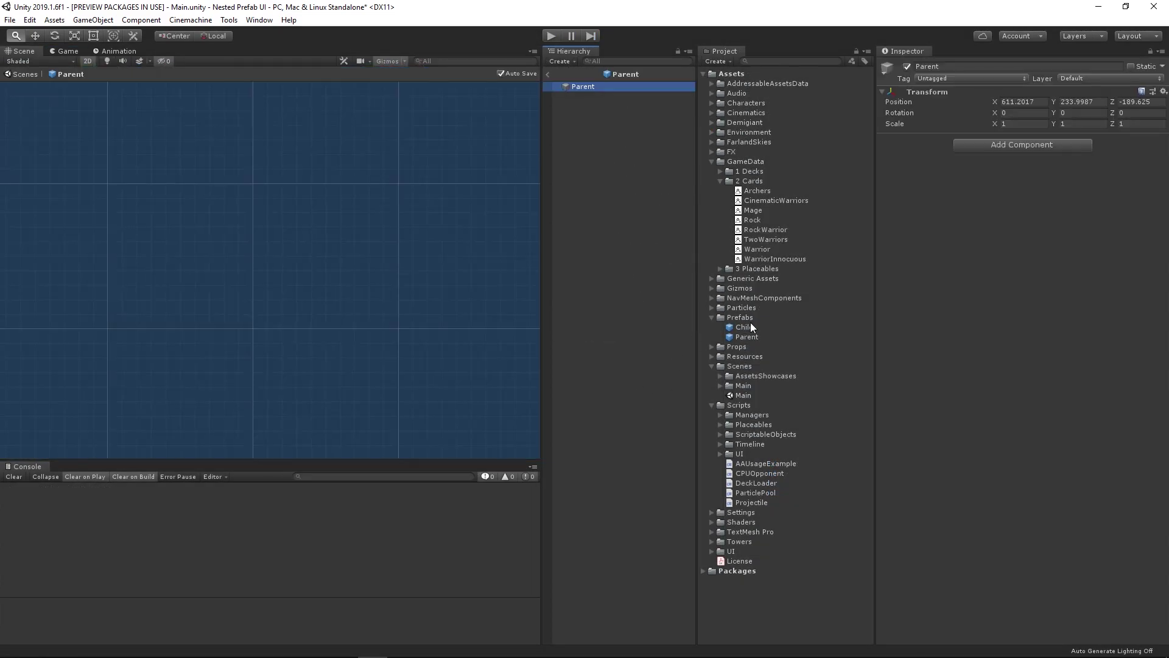
left_click_drag(750, 322, 659, 261)
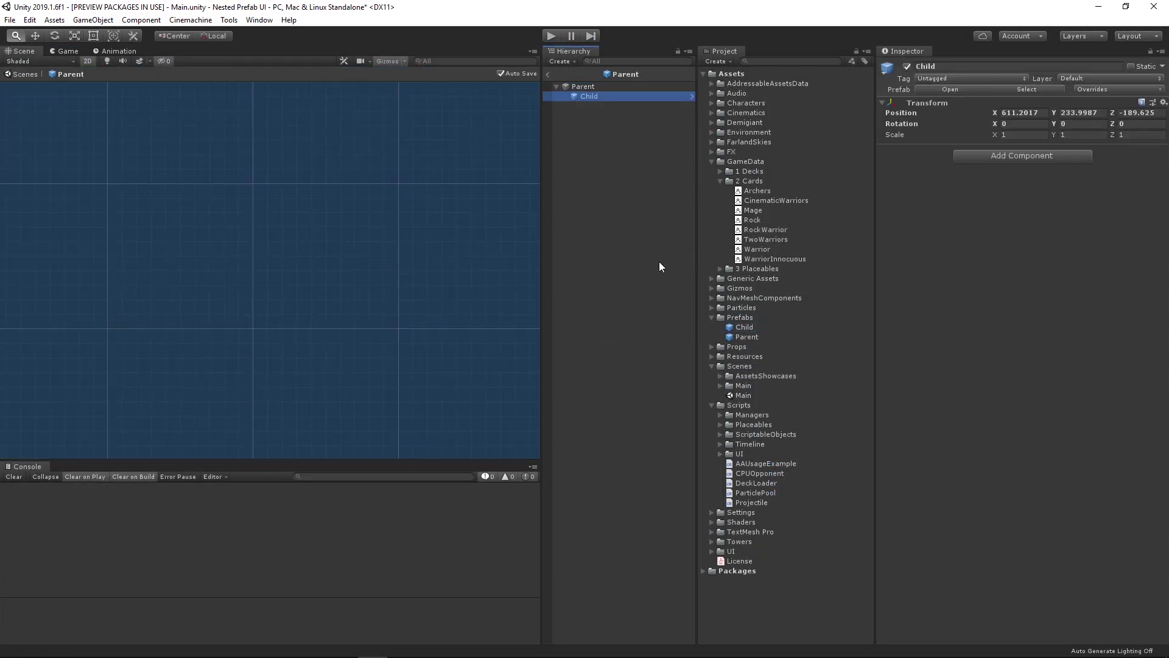
left_click(547, 71)
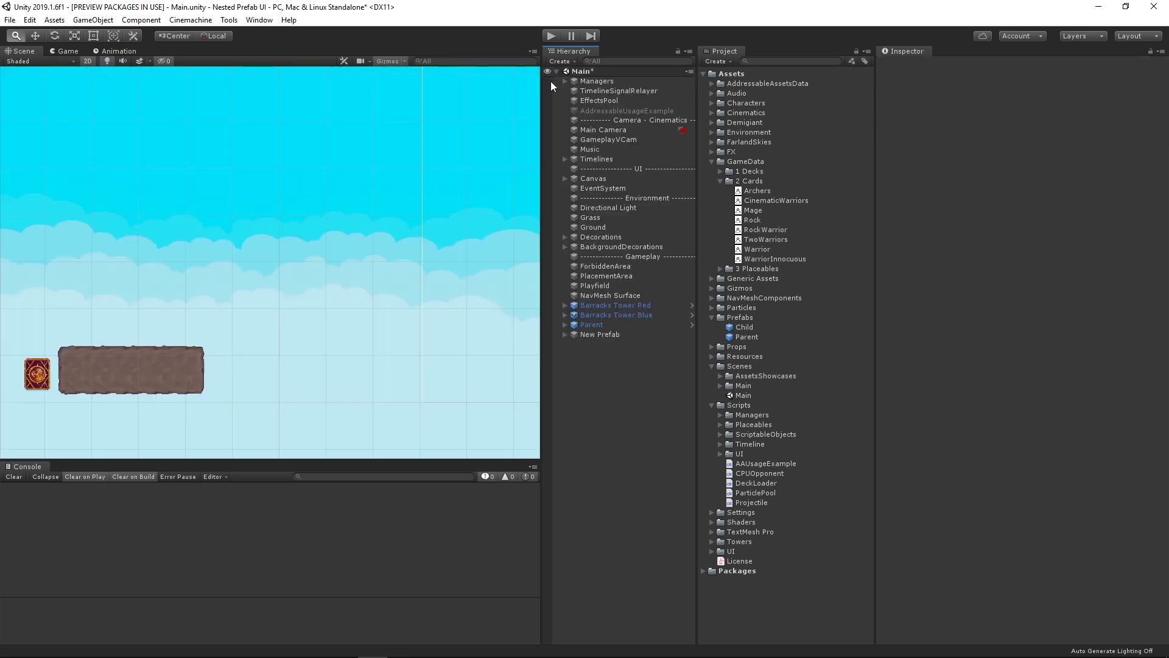
- Save New Prefab, holding a Child instance, as an asset in Prefabs and start Play mode
left_click(564, 334)
left_click_drag(598, 333, 729, 319)
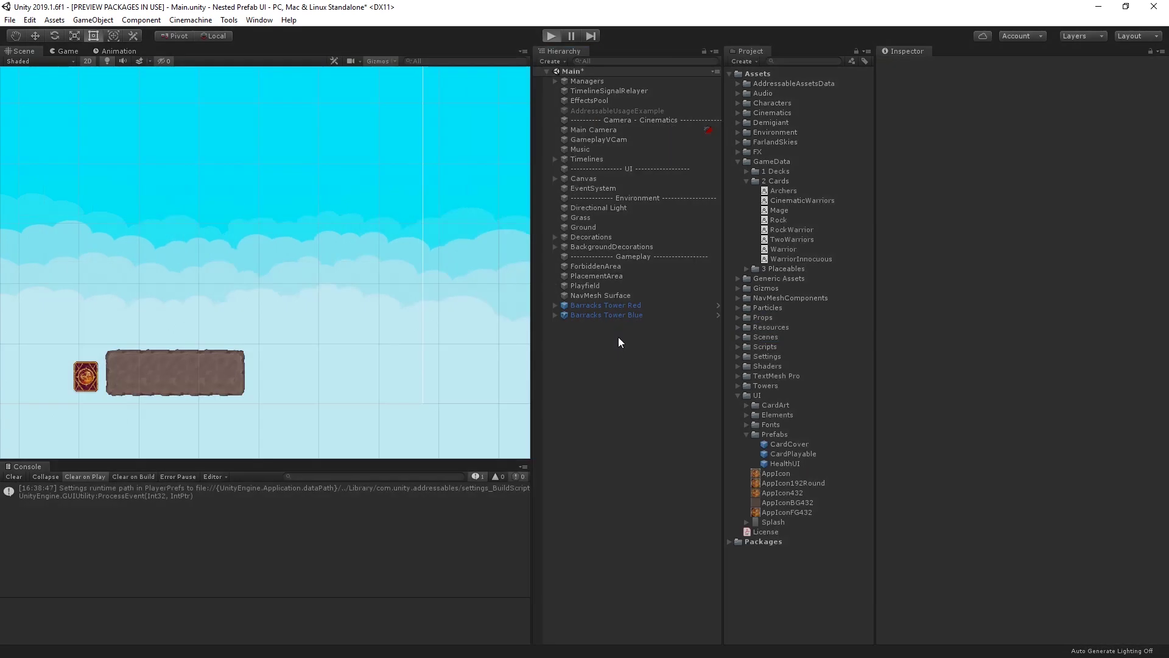
key("ctrl+p")
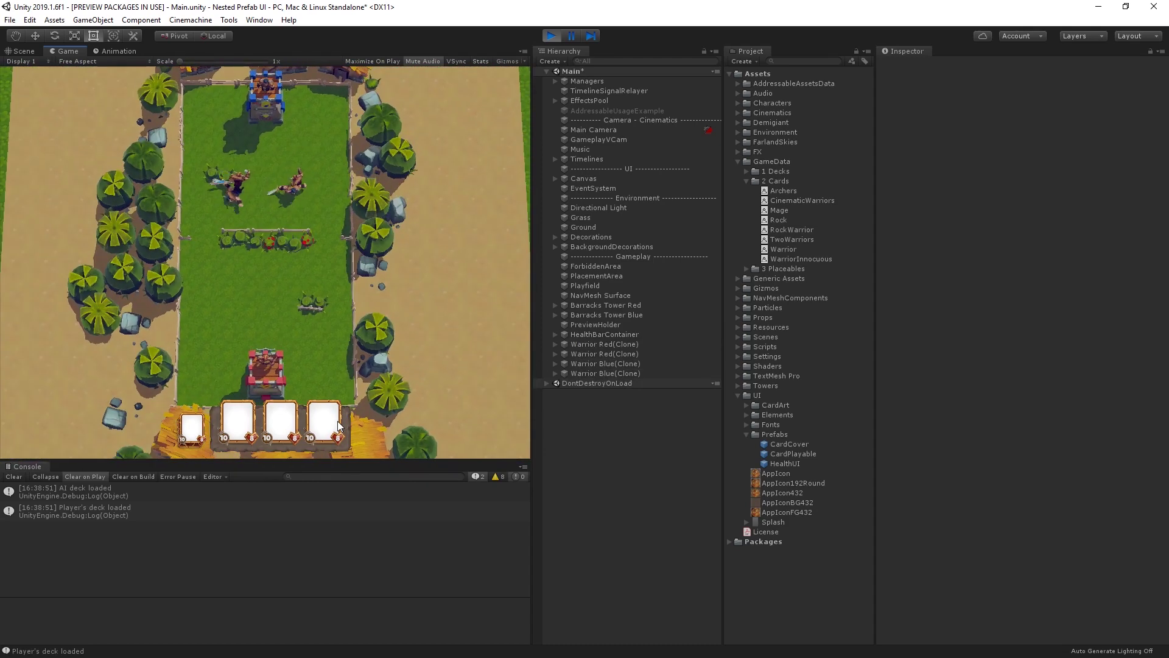
left_click_drag(339, 425, 212, 289)
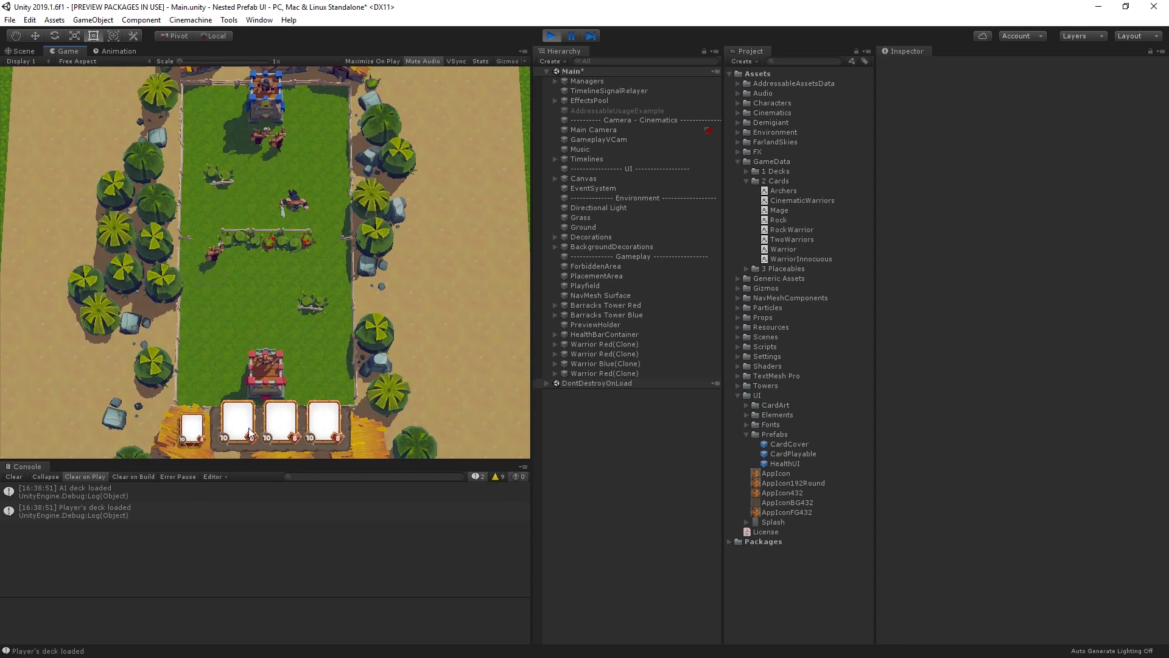
left_click_drag(250, 434, 283, 291)
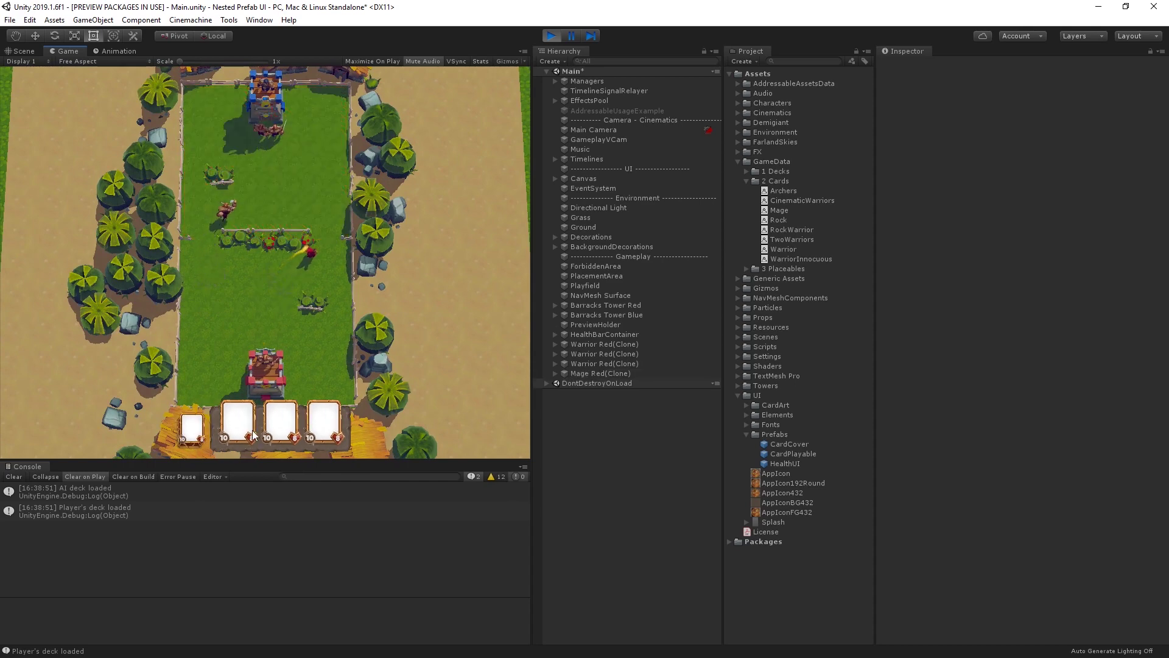
left_click_drag(258, 431, 231, 322)
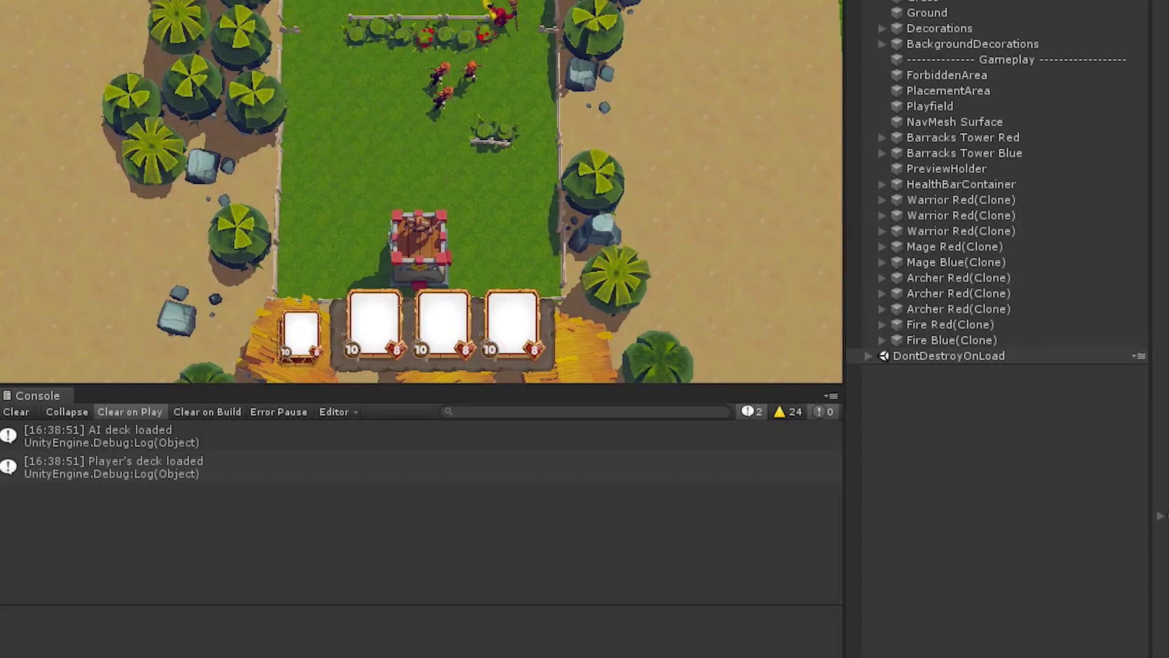
key("ctrl+p")
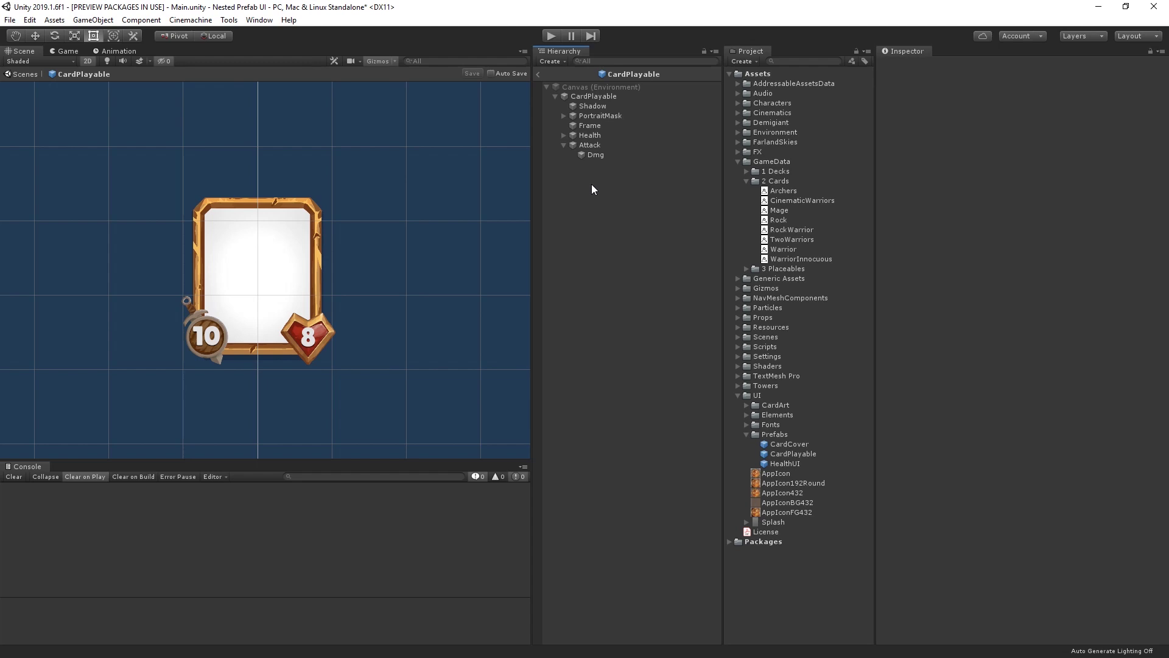
left_click(537, 74)
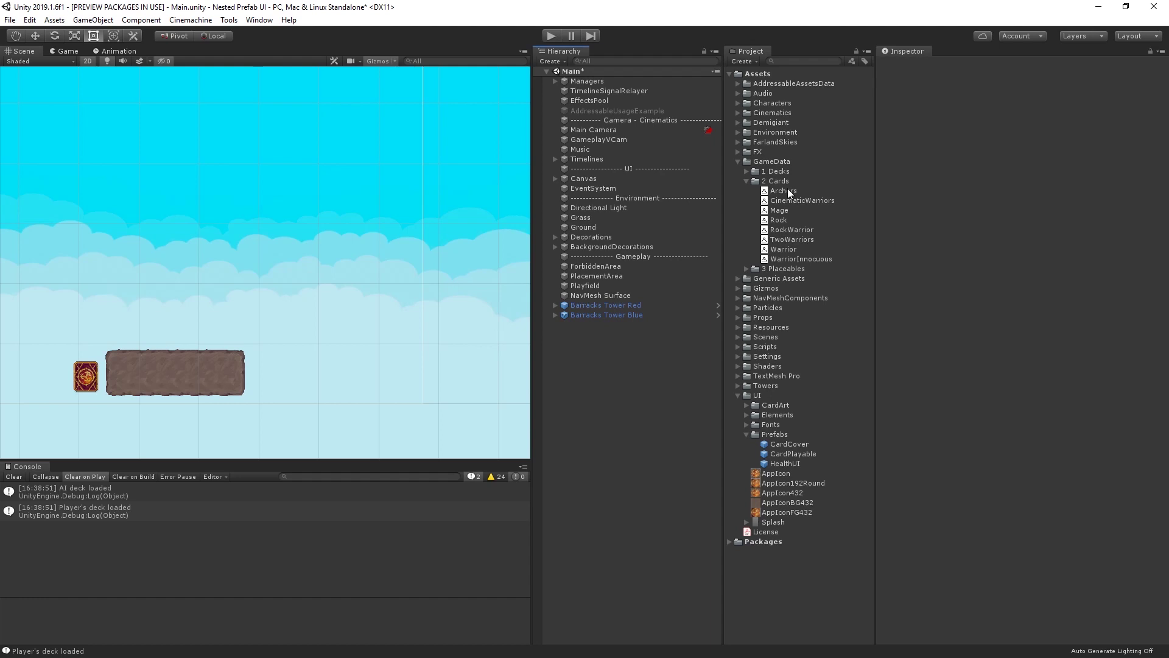
left_click(787, 188)
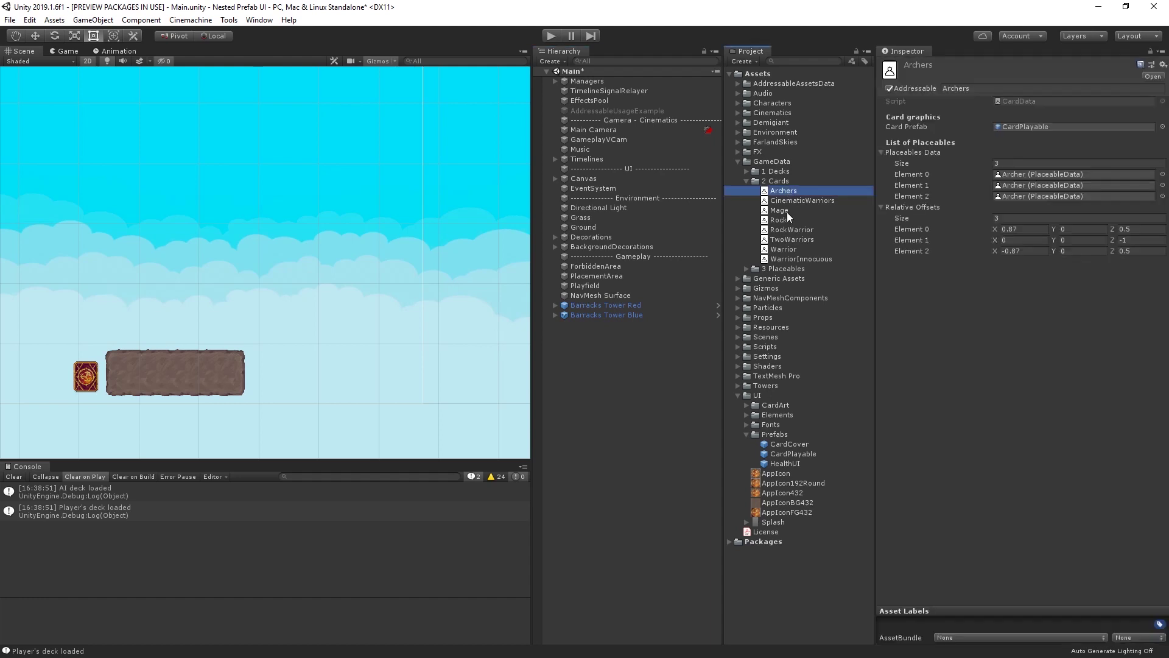
left_click(1025, 128)
left_click(807, 456)
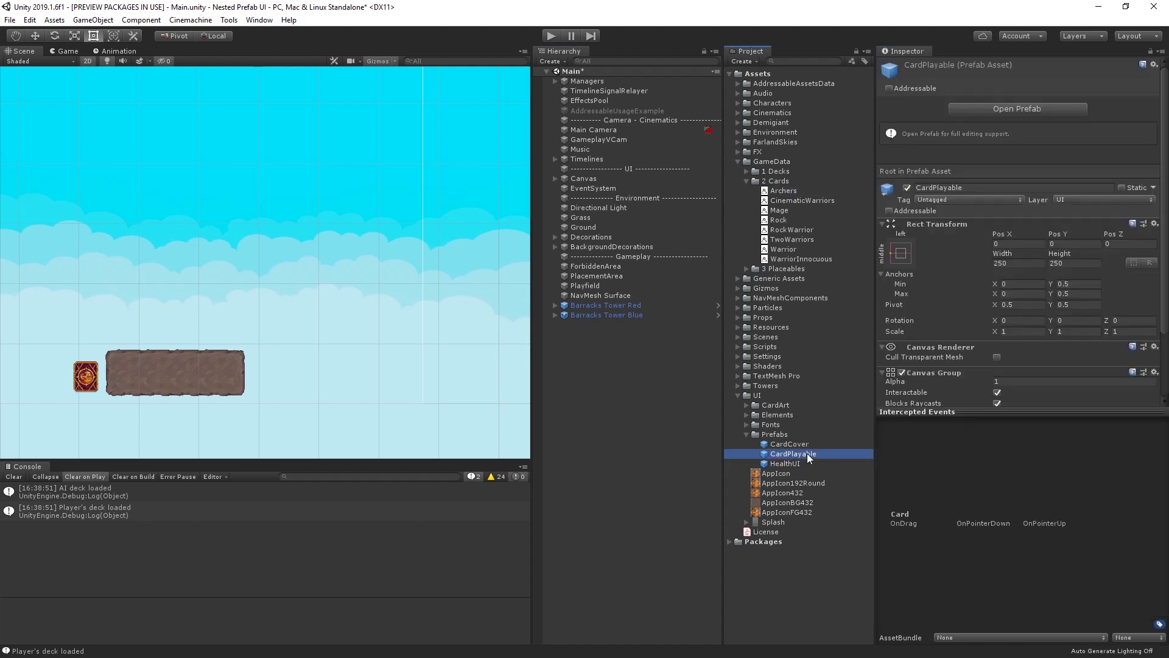
- Open CardPlayable in Prefab Mode and inspect its Health and Attack elements
left_click(643, 399)
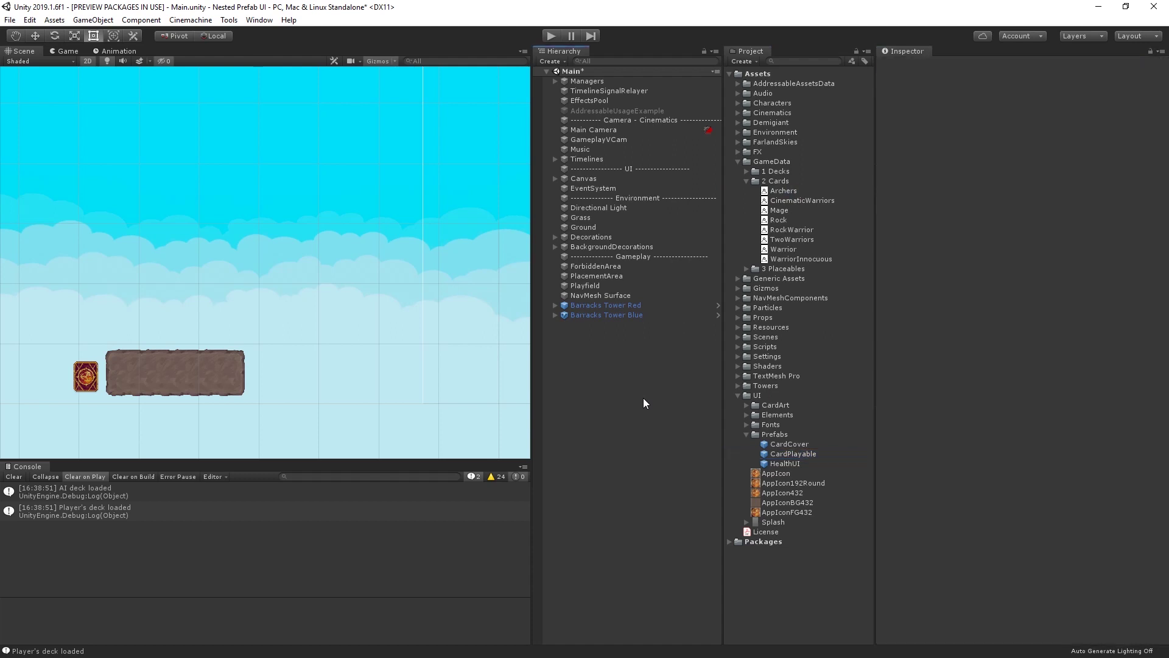
double_click(810, 454)
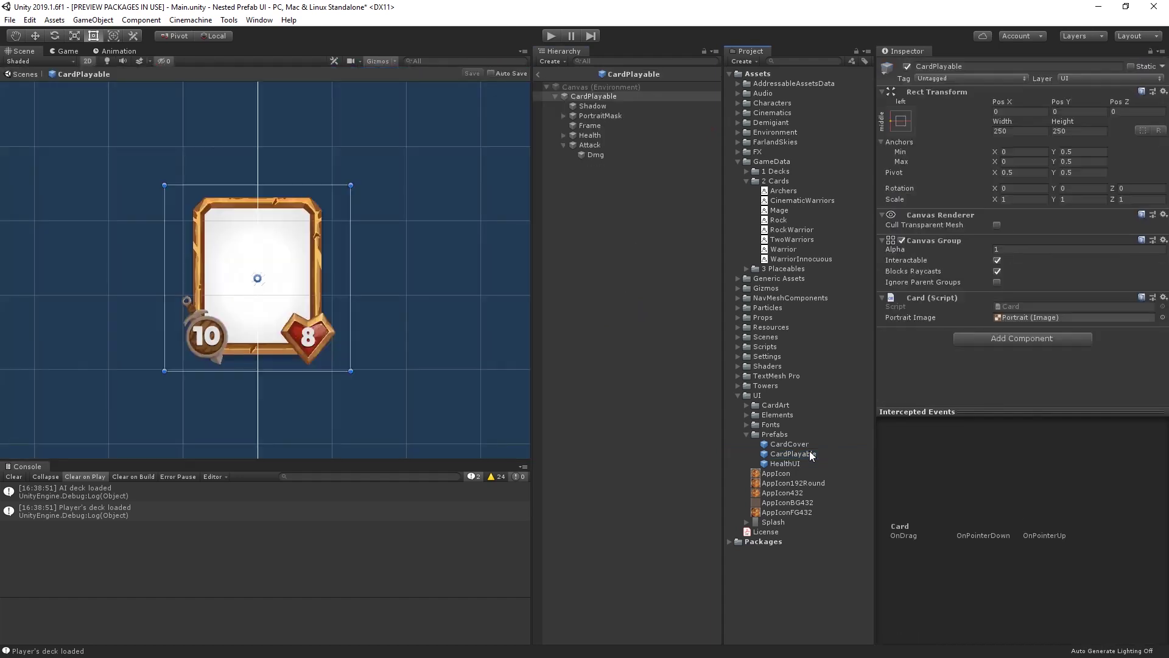
left_click(631, 319)
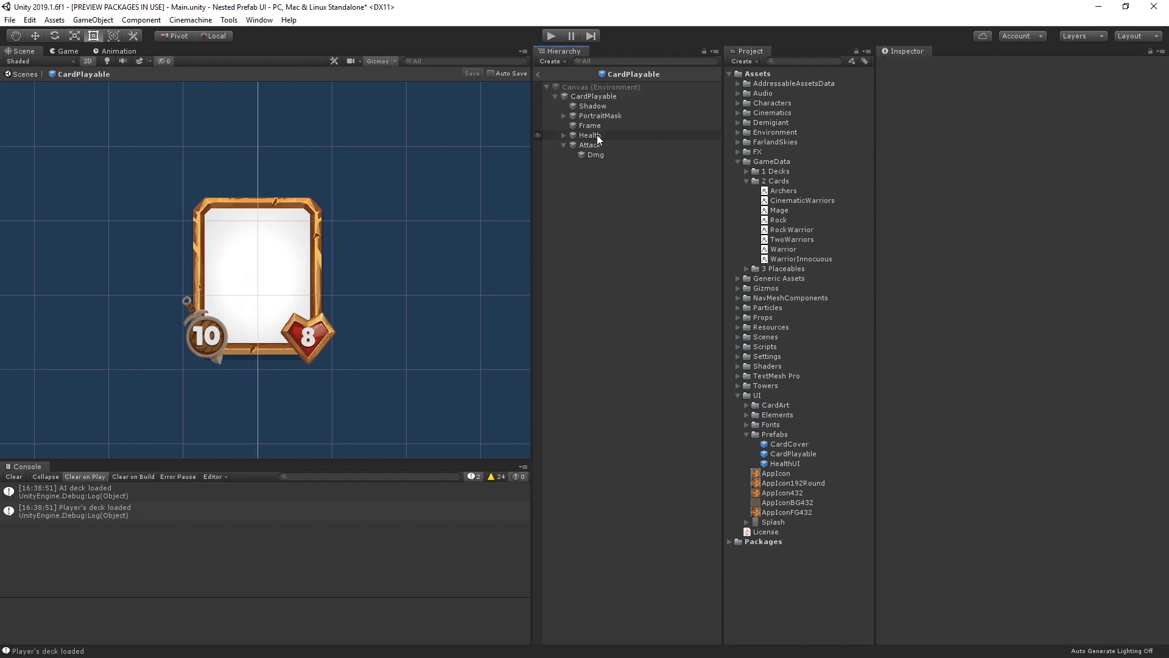
left_click(597, 138)
left_click(598, 145)
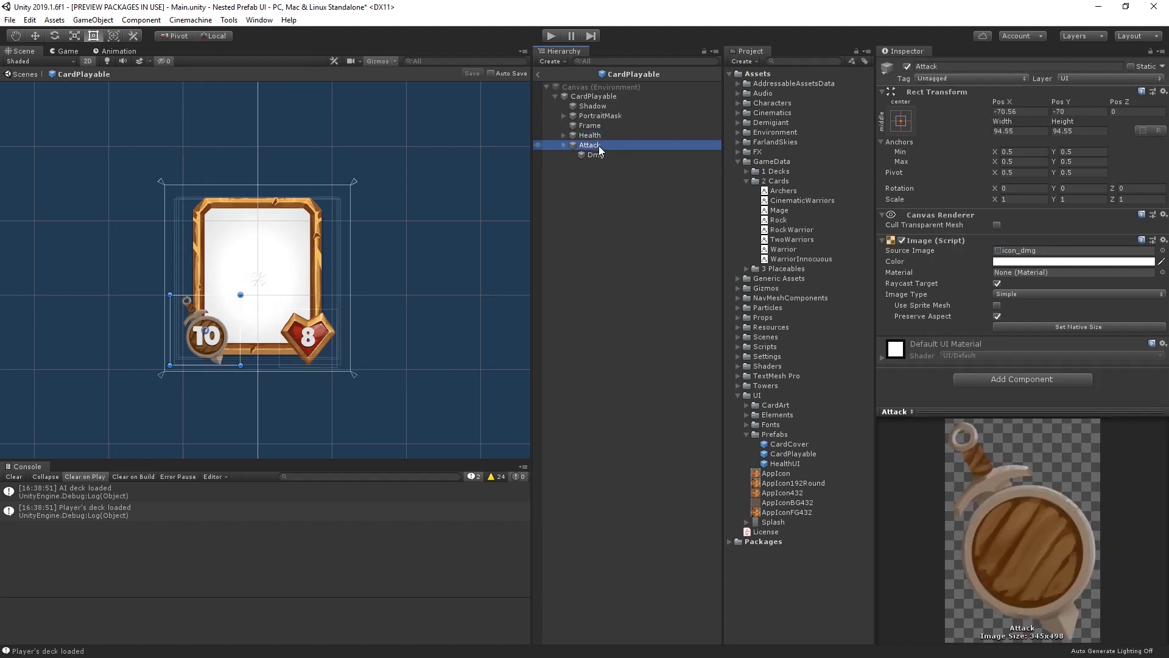
left_click(621, 311)
- Create a Card Base Elements folder in Prefabs and make Health and Attack prefabs inside it
right_click(773, 434)
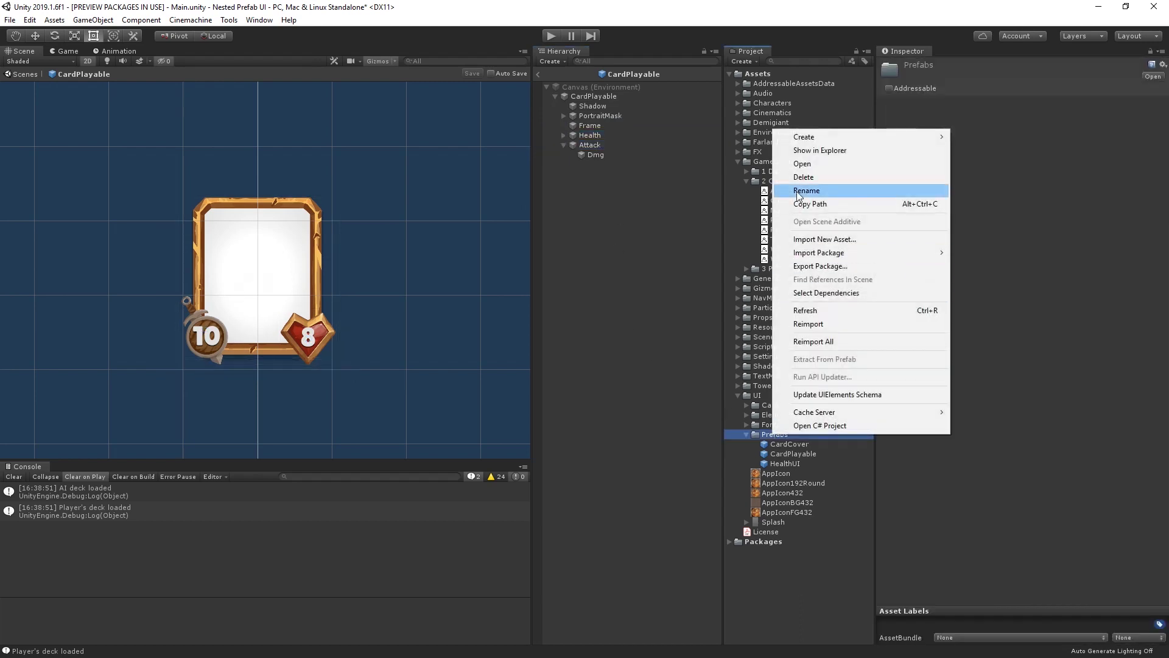
mouse_move(780, 144)
left_click(979, 129)
type("Card B")
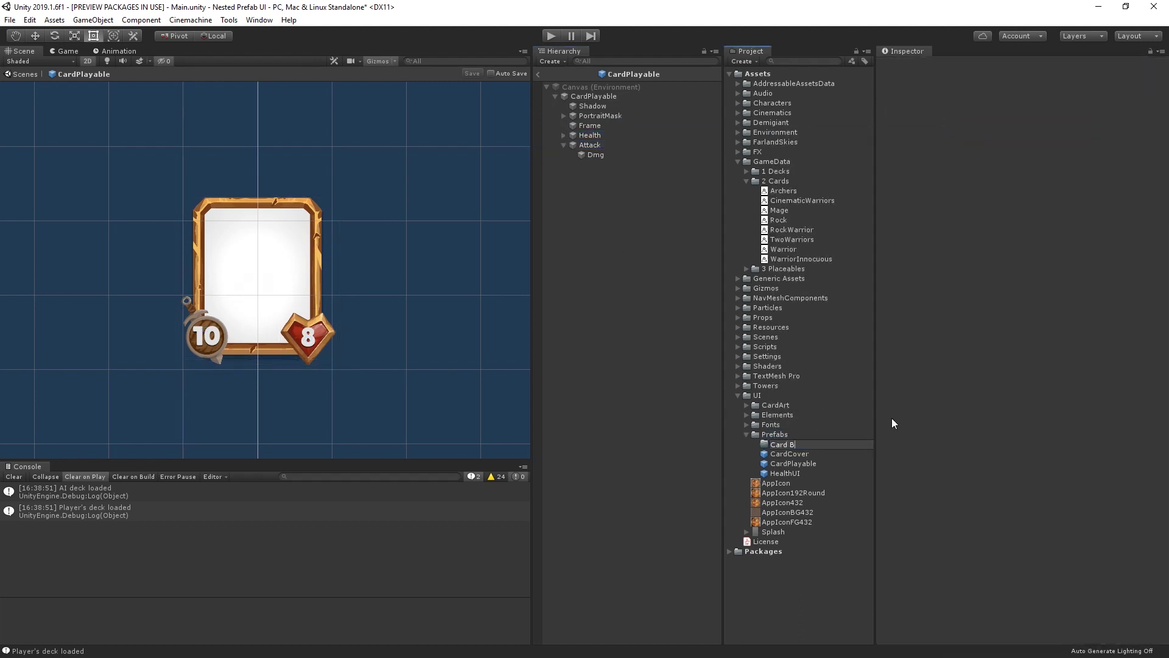
type("ase Elements")
key("Return")
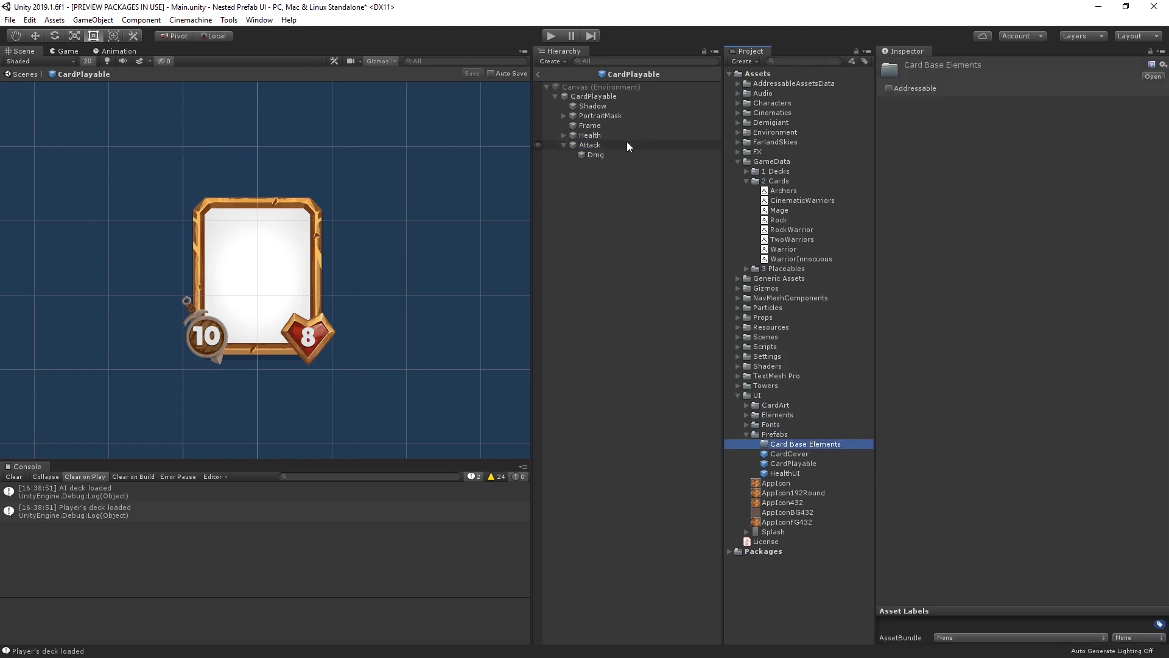
mouse_move(624, 135)
left_mouse_down()
mouse_move(729, 224)
mouse_move(816, 444)
left_mouse_up()
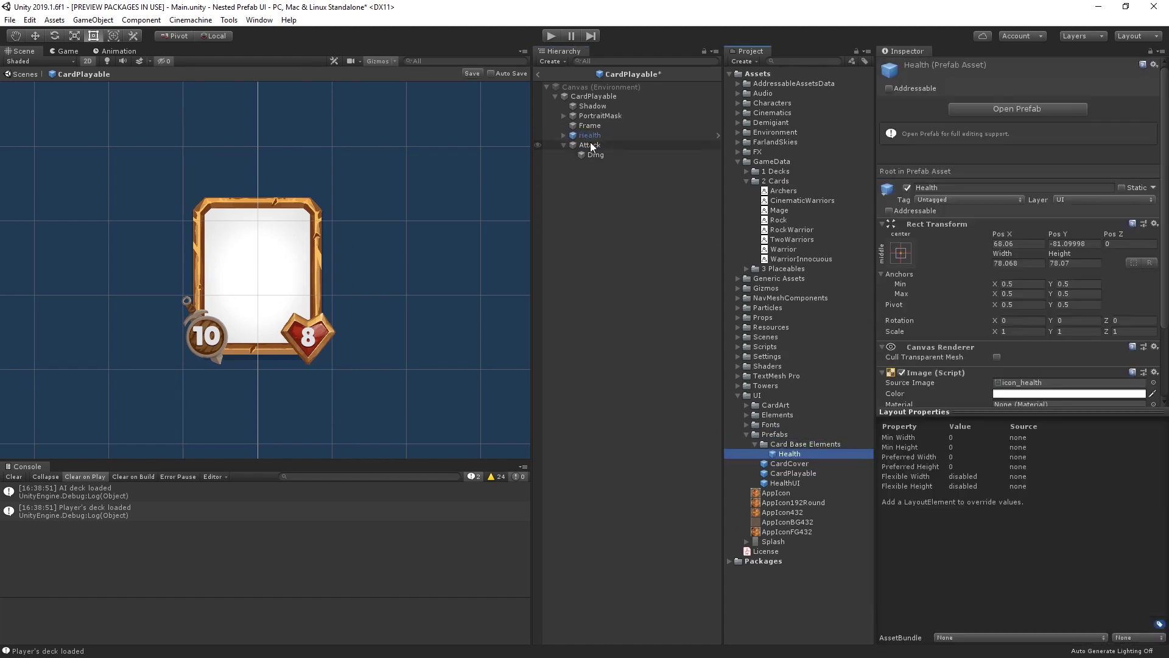
left_click_drag(590, 145, 798, 444)
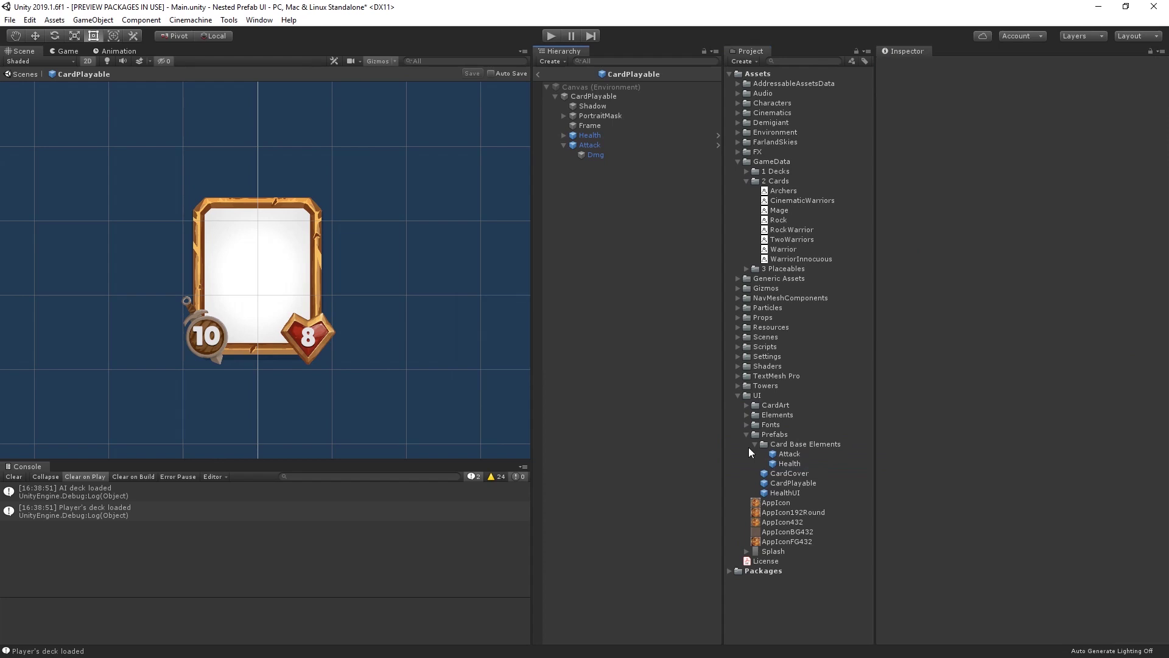
- Change the Health prefab's HP text from 8 to 4, then open CardPlayable showing 4
double_click(789, 464)
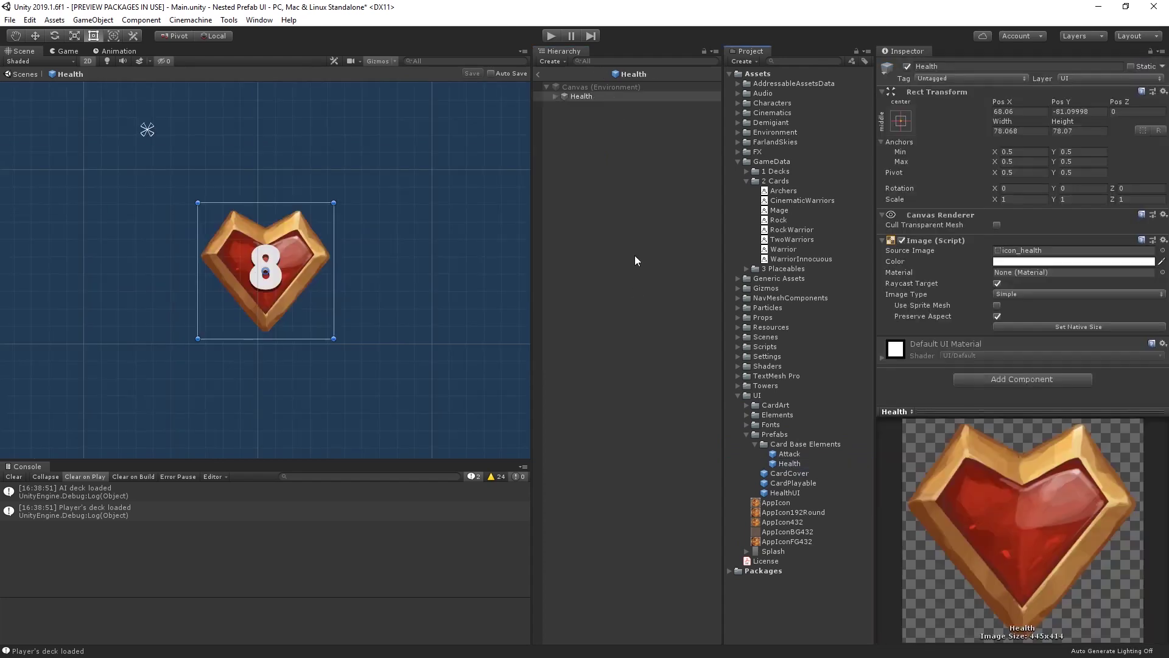
left_click(556, 96)
left_click(583, 106)
left_click(929, 275)
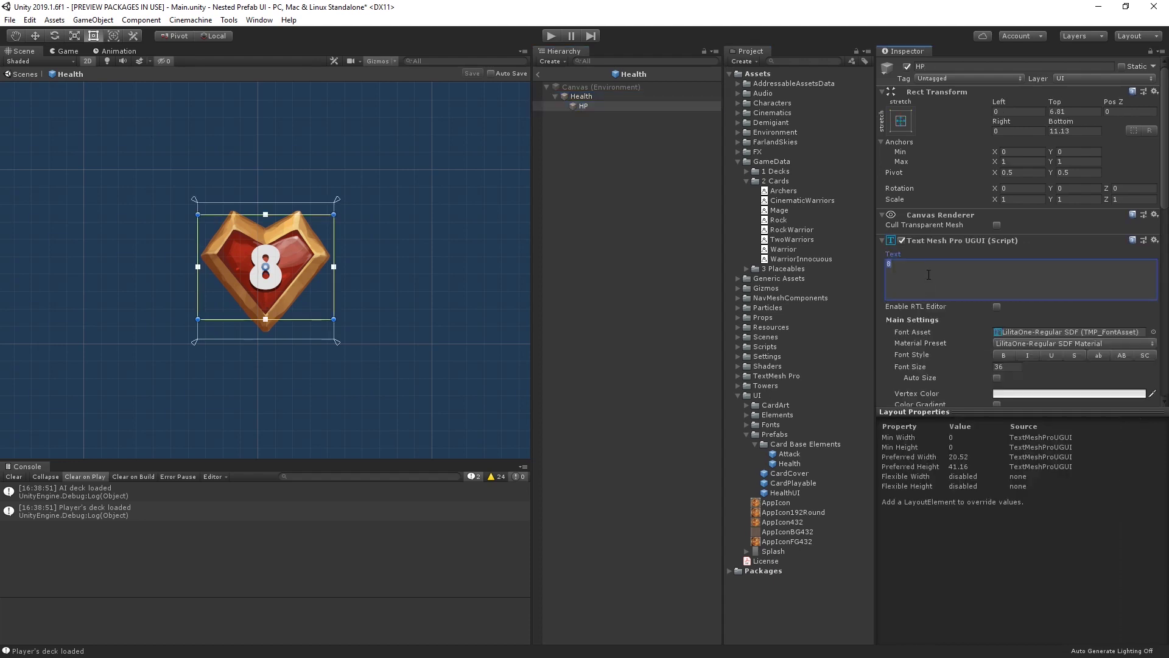
key("BackSpace")
type("4")
left_click(625, 256)
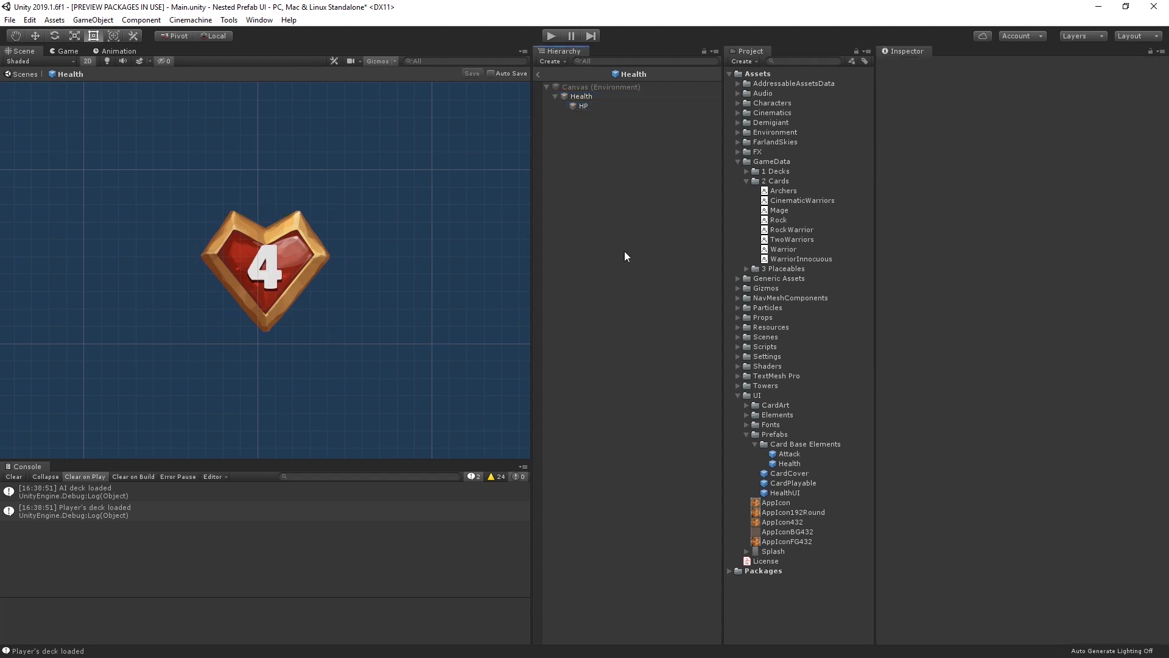
double_click(791, 482)
left_click(599, 245)
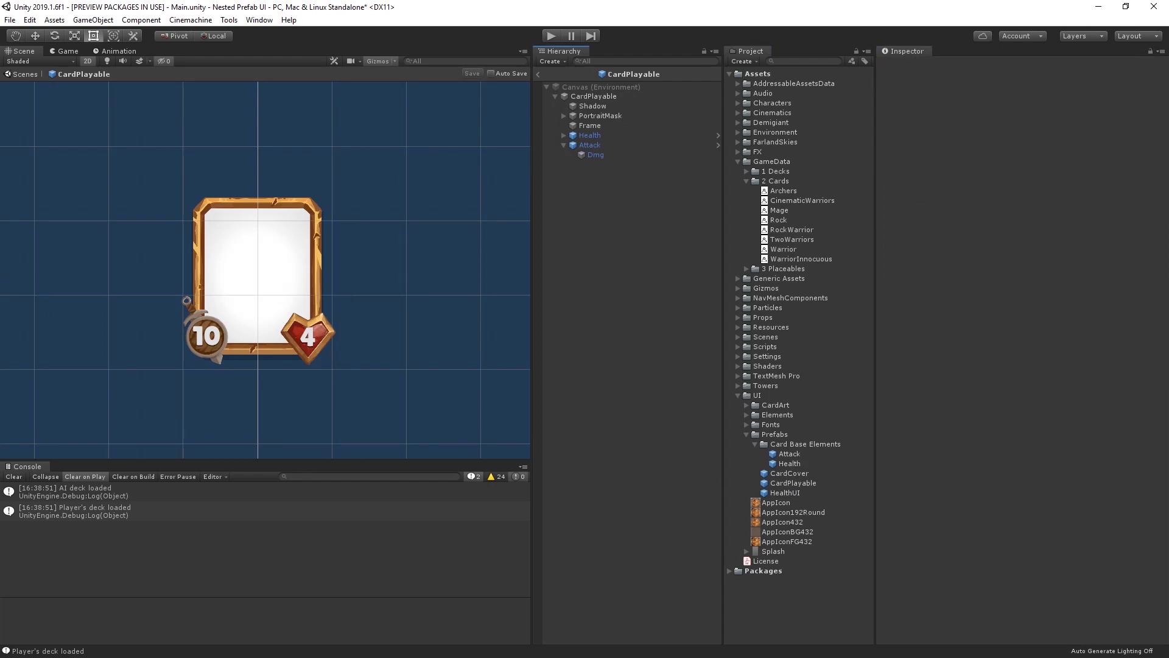
- Create a Card Variants folder under Prefabs
right_click(781, 444)
left_click(992, 126)
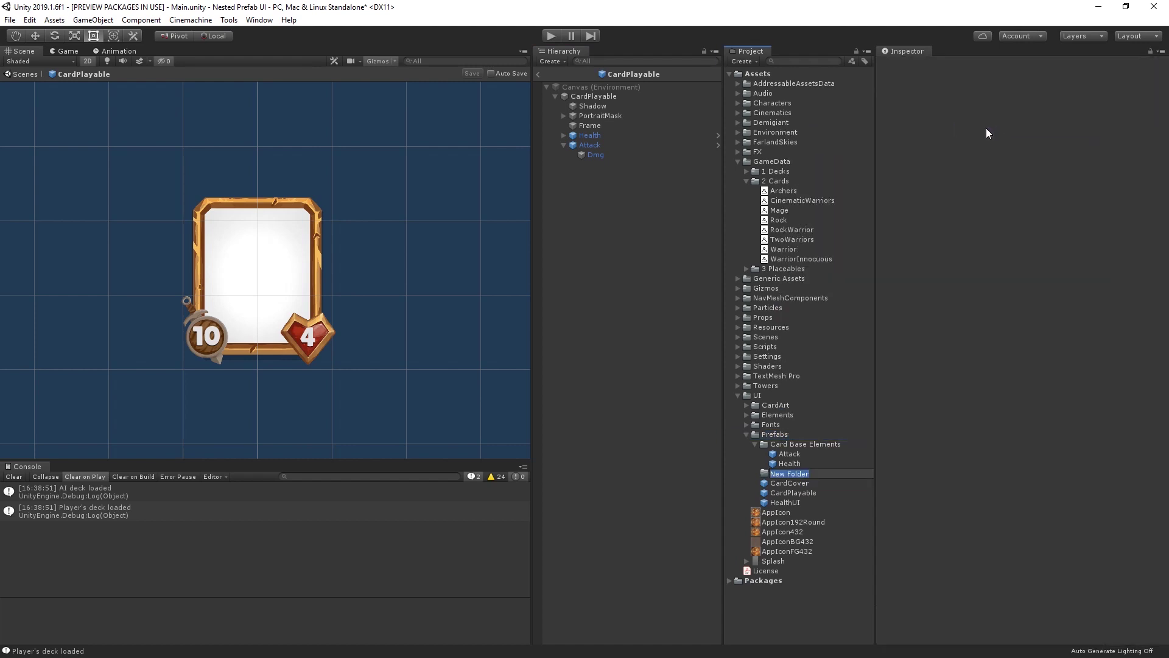
type("Card Variants")
key("Return")
left_click(756, 443)
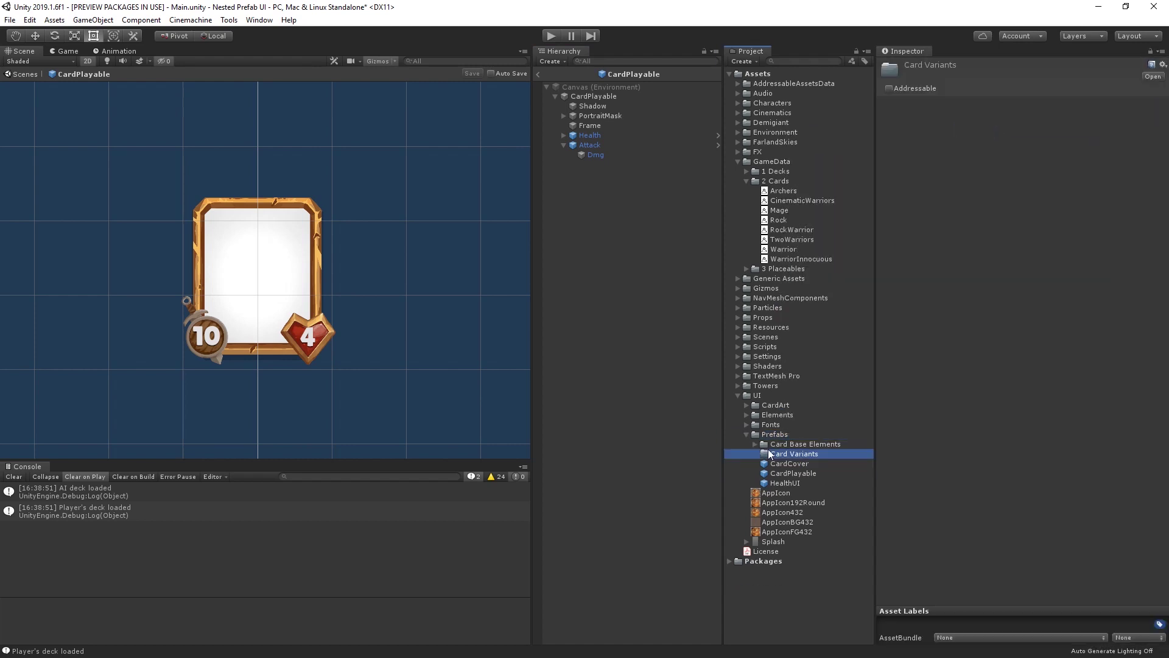
- Make an Archer prefab variant of CardPlayable and move it into Card Variants
right_click(789, 473)
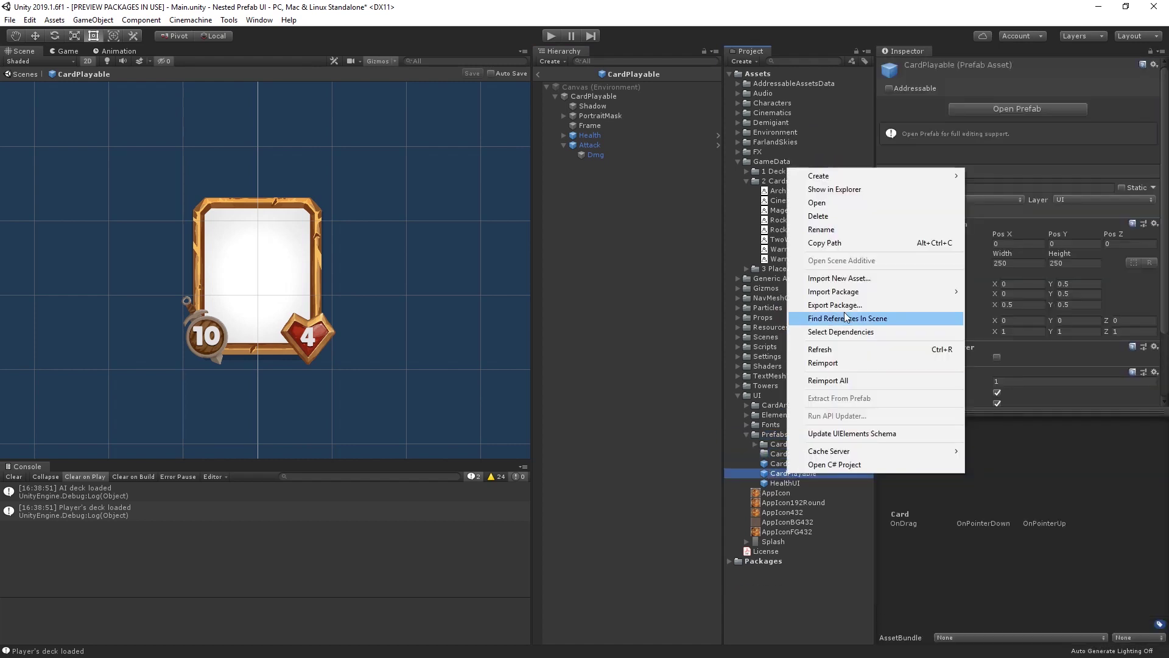
mouse_move(845, 179)
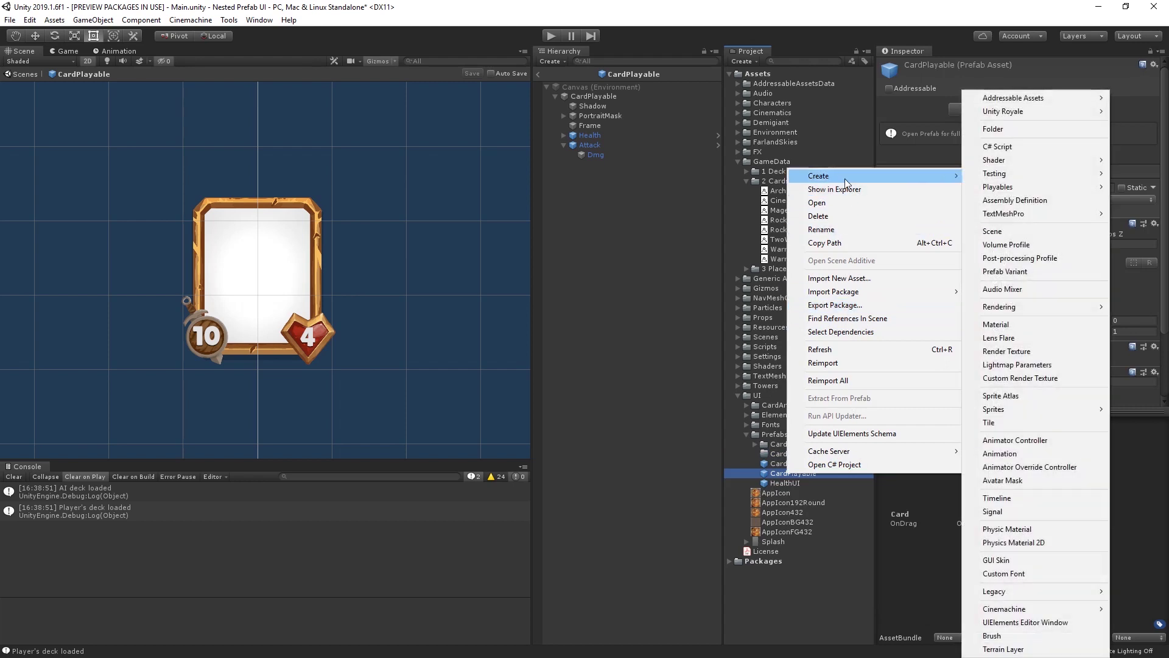
left_click(1008, 273)
type("Archer")
key("Return")
left_click_drag(783, 466, 794, 454)
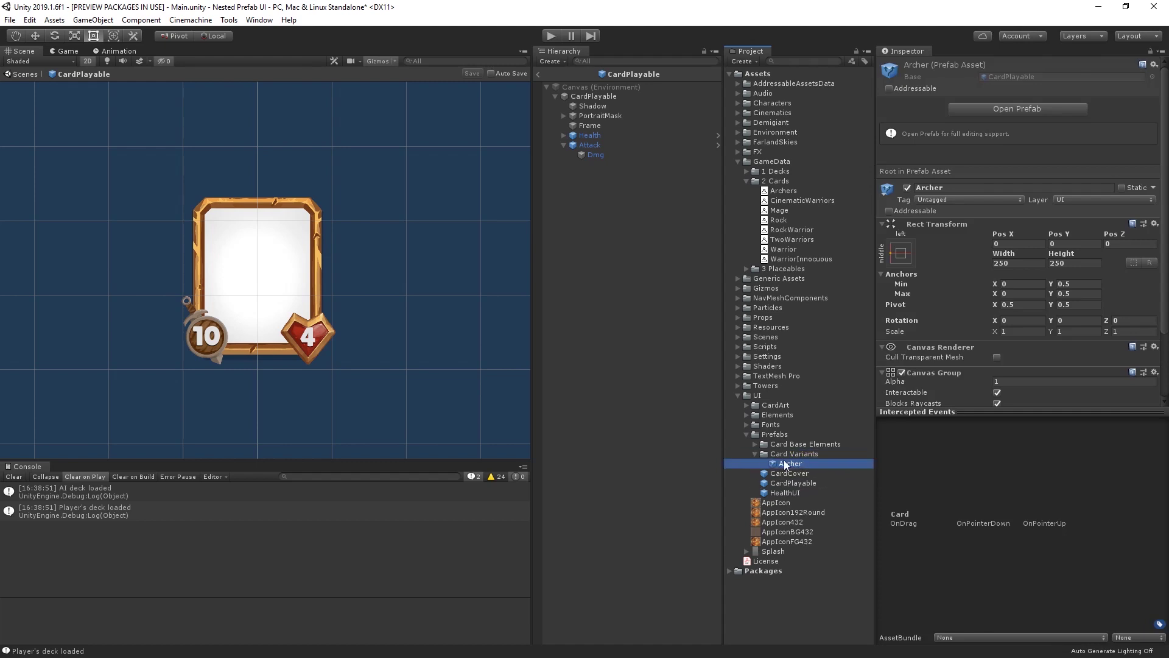
- Set the Archer variant's Portrait source image to the Archers sprite and save it
double_click(785, 465)
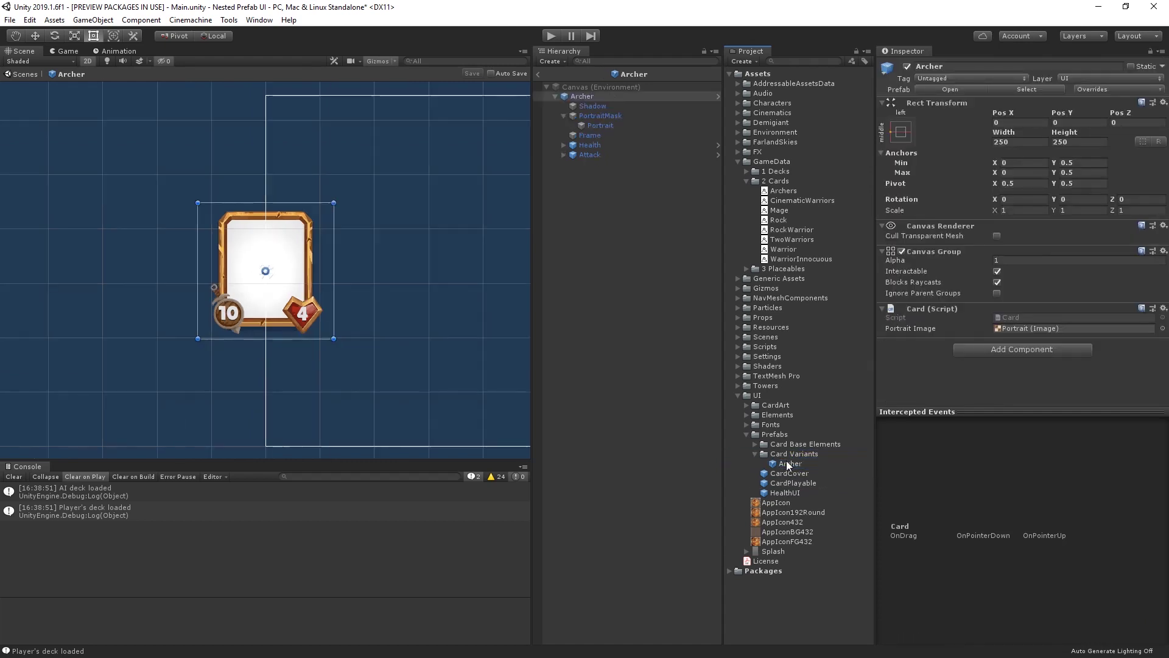
left_click(637, 125)
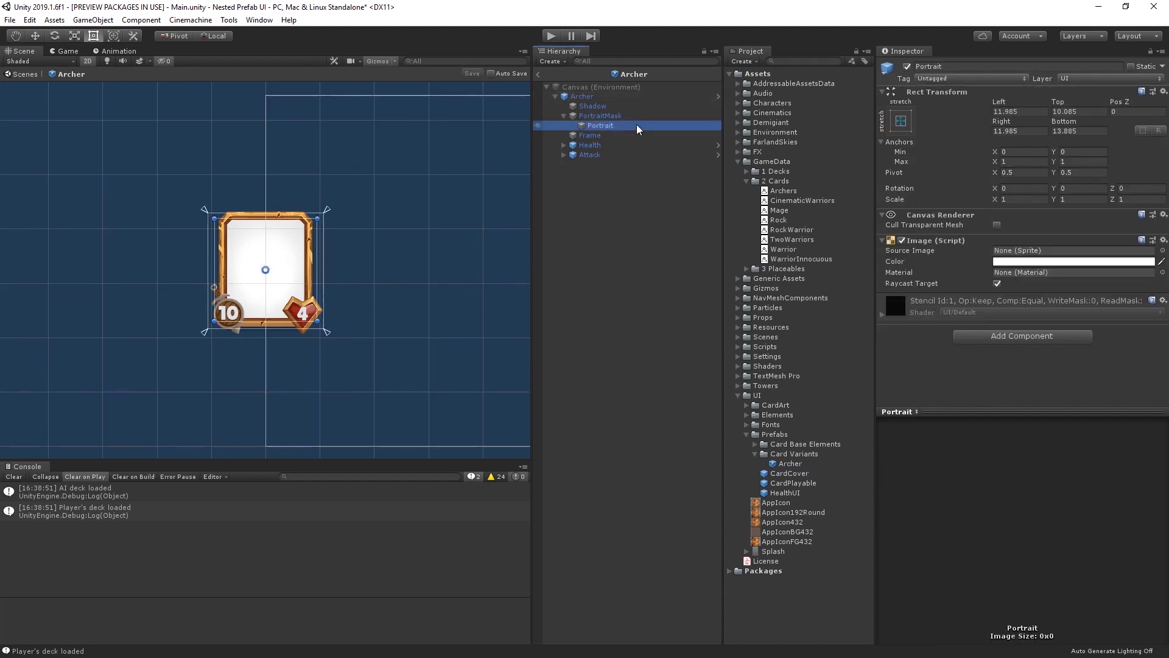
left_click(1163, 251)
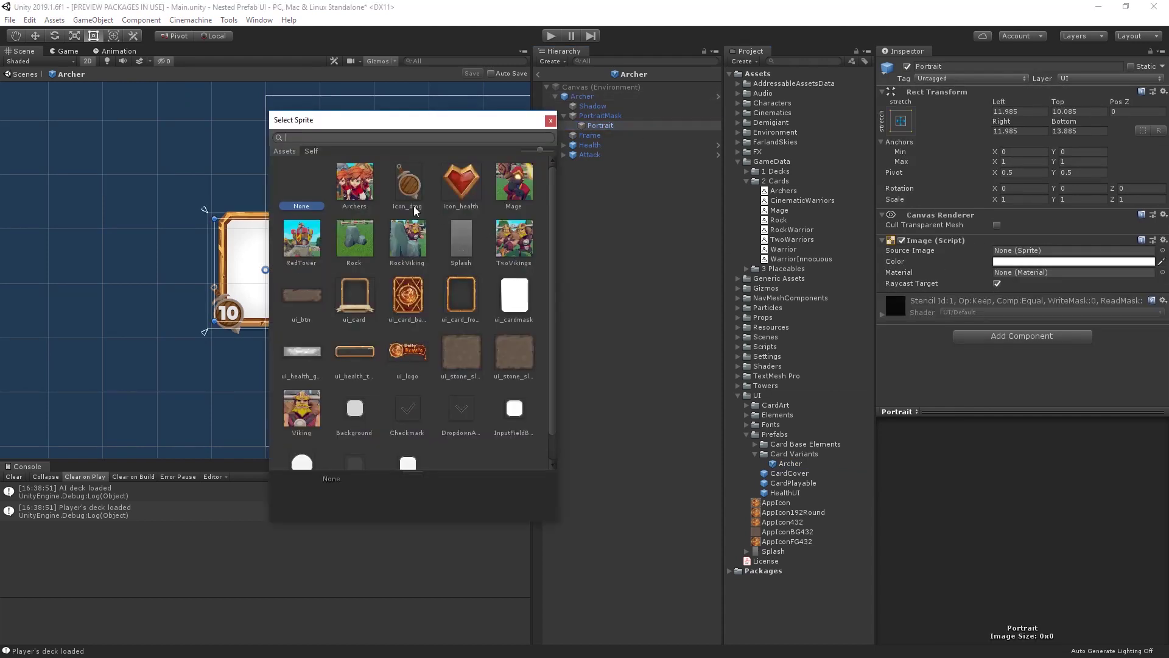
left_click(356, 184)
double_click(358, 186)
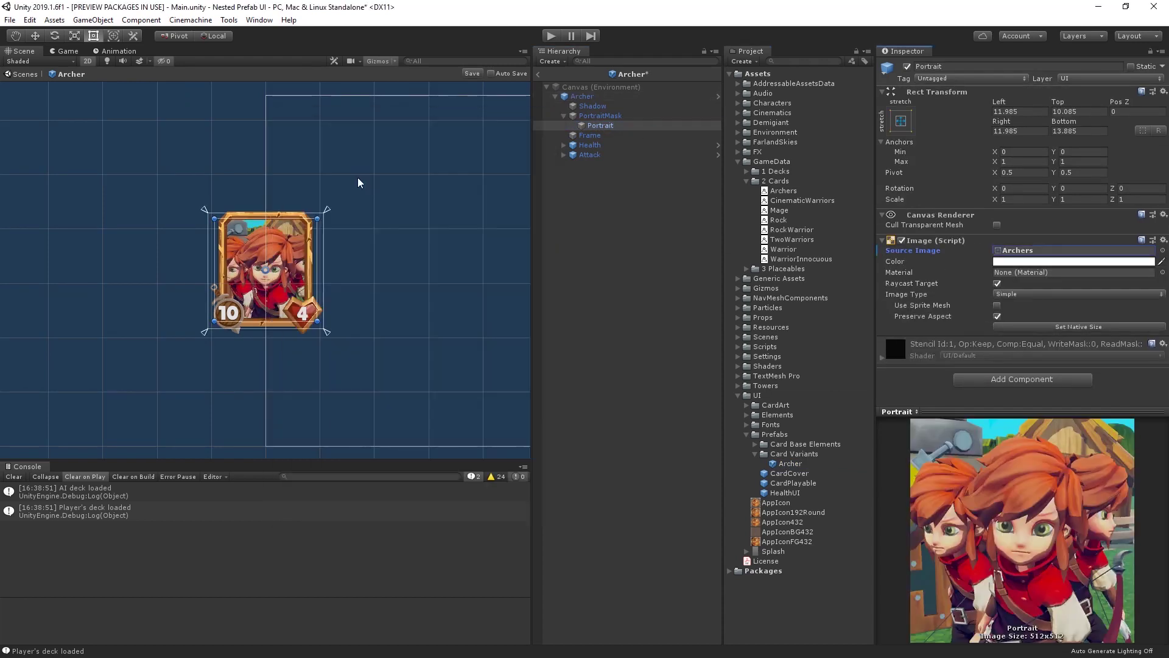
left_click(608, 272)
key("ctrl+s")
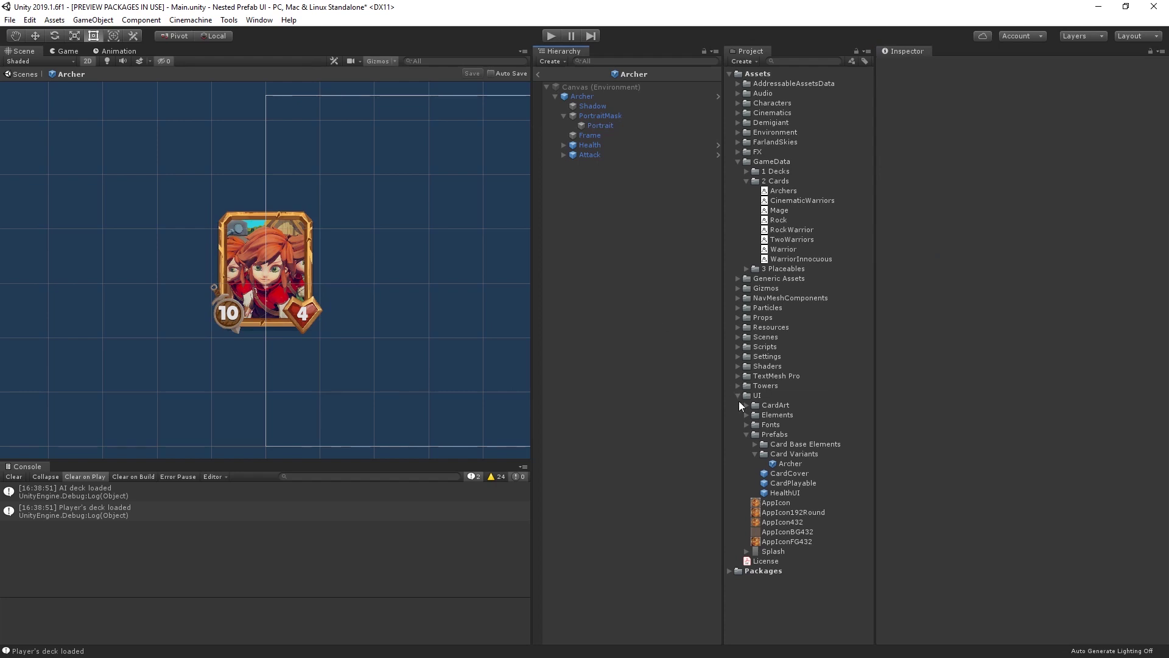
left_click(755, 443)
- Change the Health prefab's HP text to 10
double_click(789, 464)
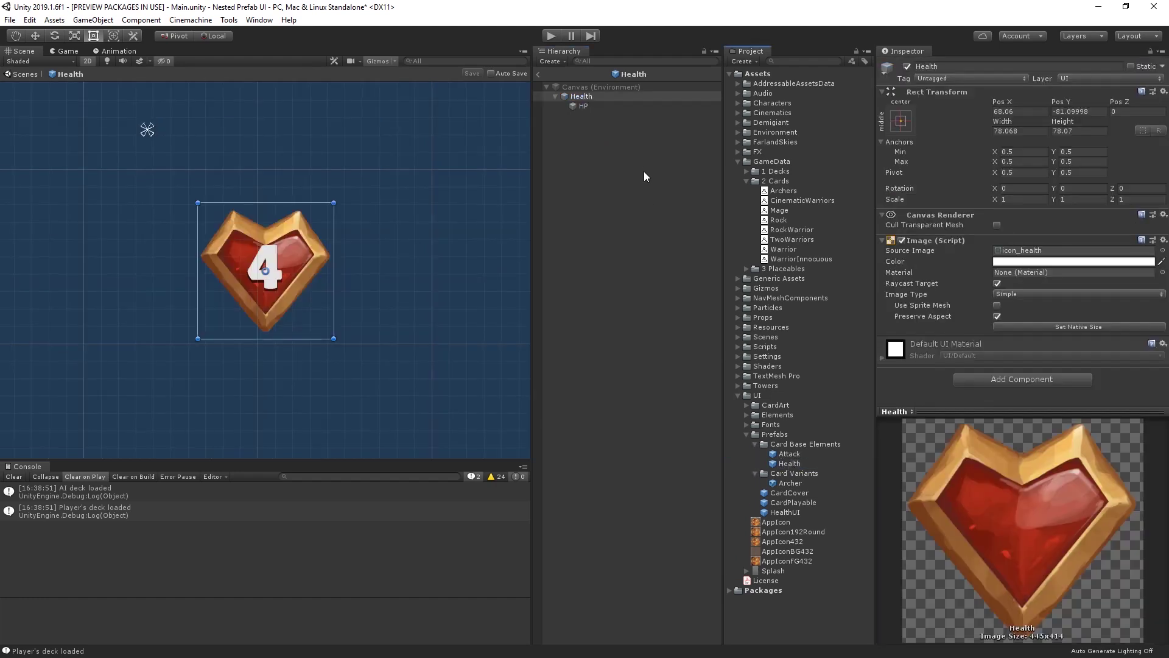
left_click(583, 106)
left_click(1023, 274)
type("10")
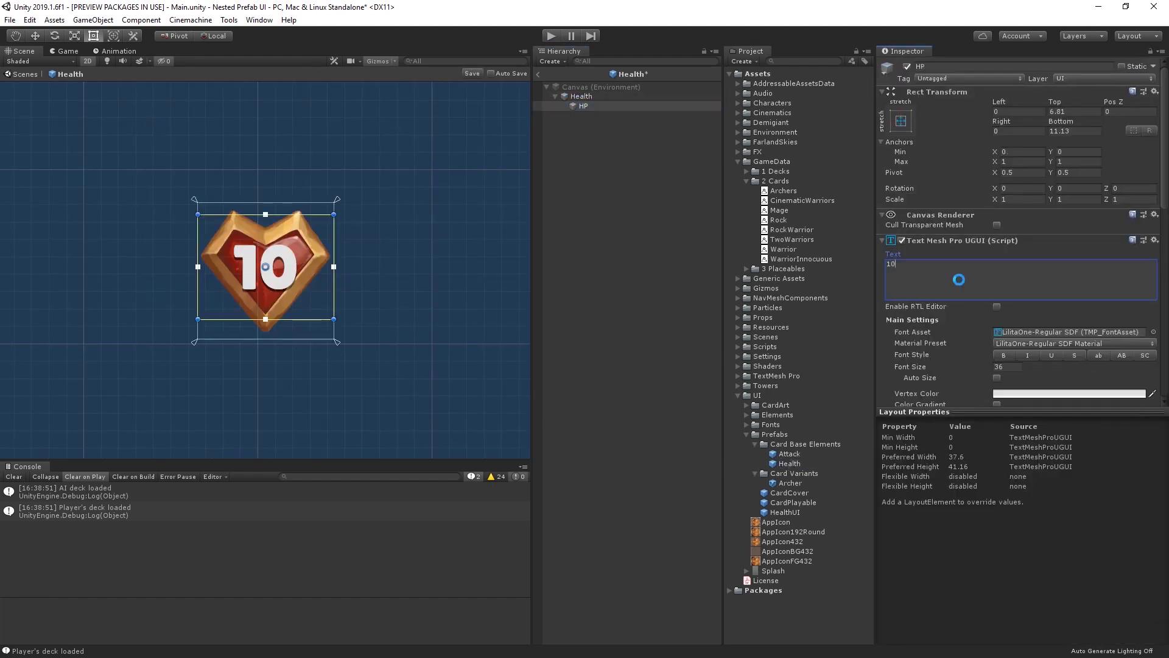
left_click(772, 429)
- Open CardPlayable and the Archer variant to confirm both hearts show 10
double_click(790, 501)
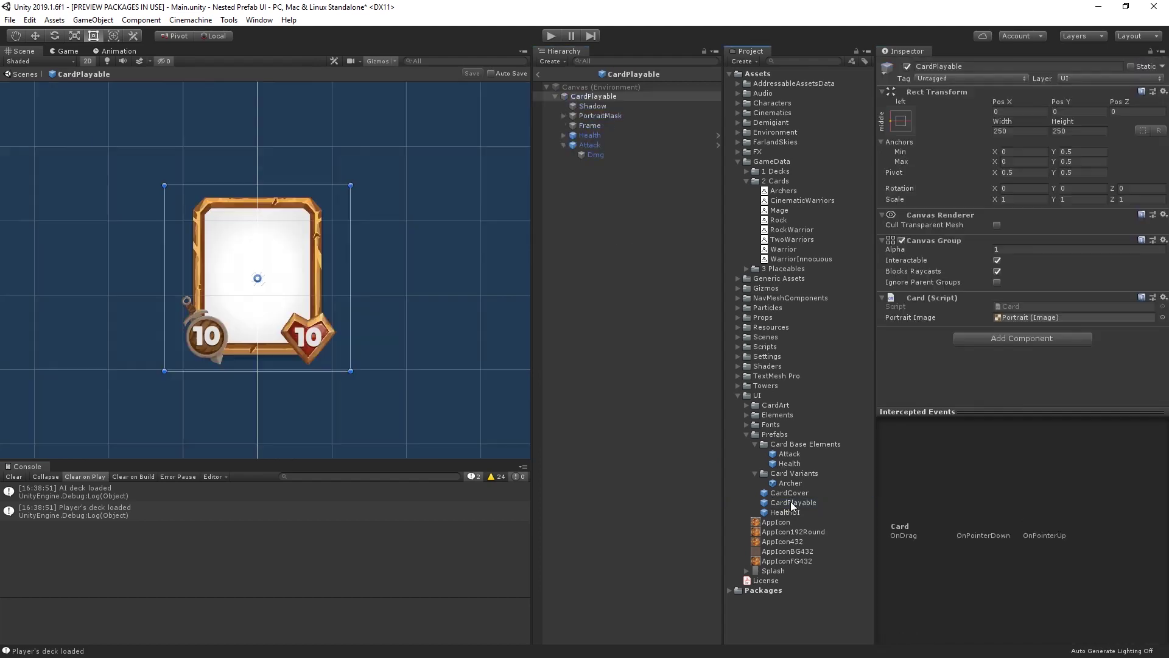
left_click(566, 334)
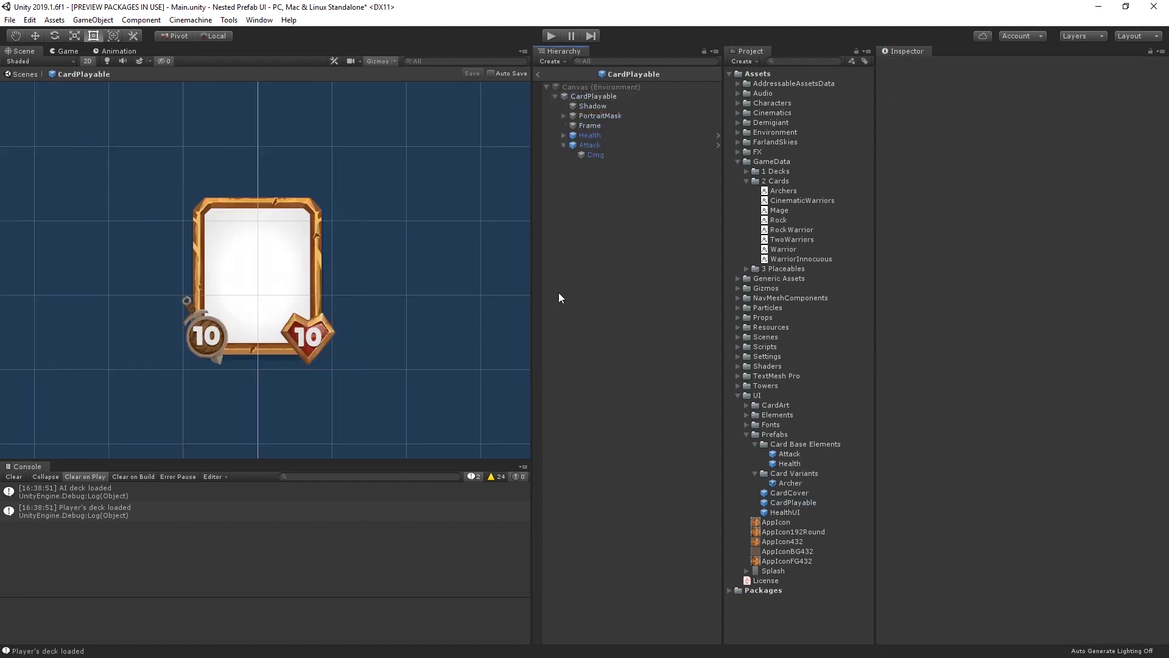
double_click(792, 481)
left_click(612, 302)
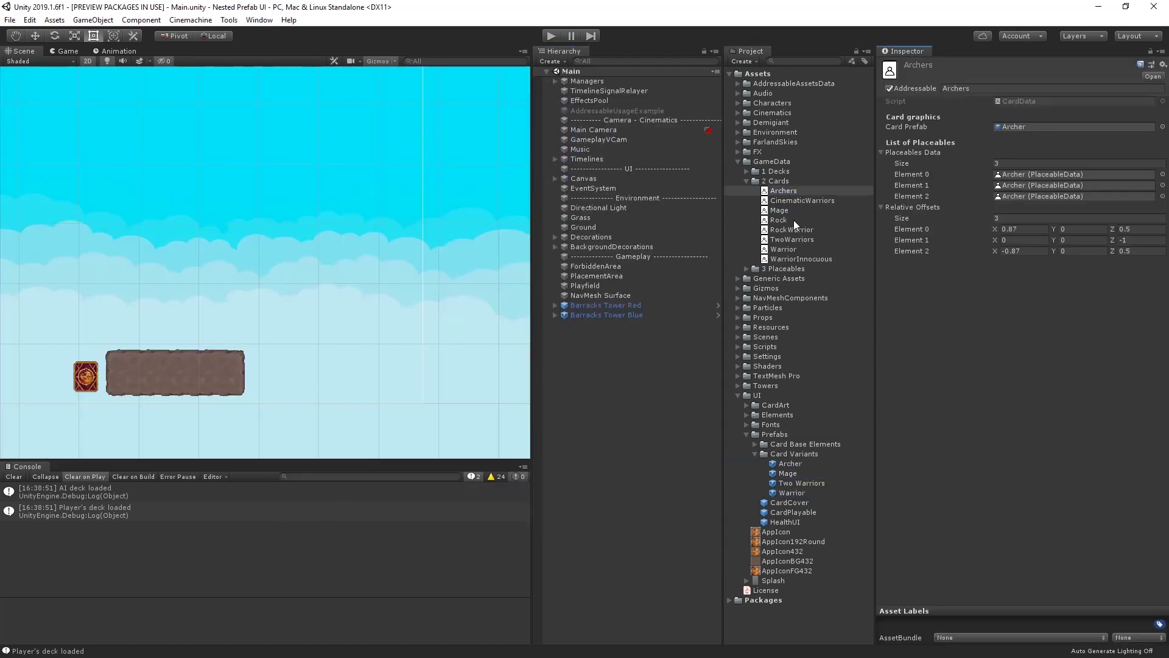
- Link the Mage variant to its card data's Card Prefab field and run the game
left_click(792, 239)
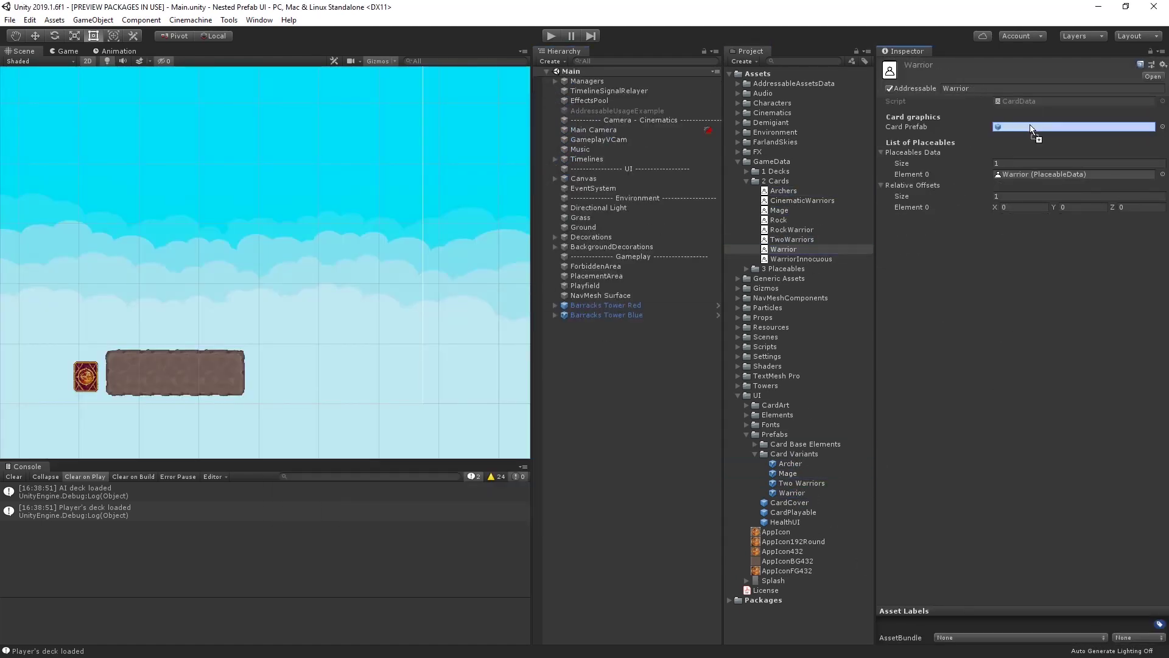
left_click(782, 211)
left_click(364, 230)
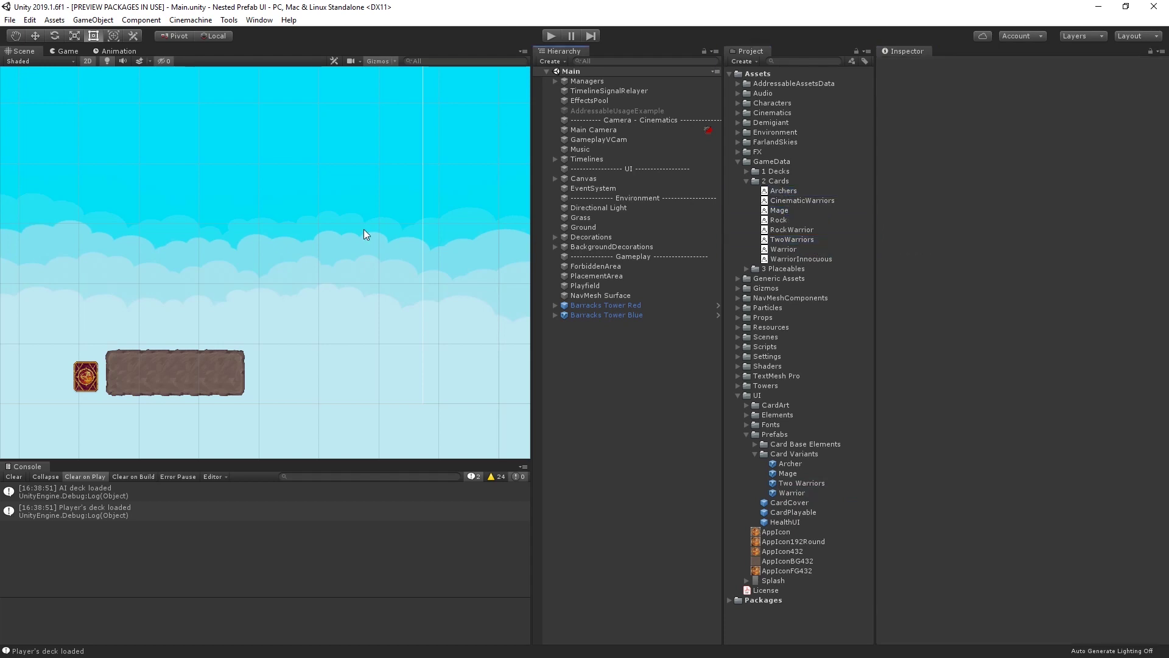
left_click(548, 38)
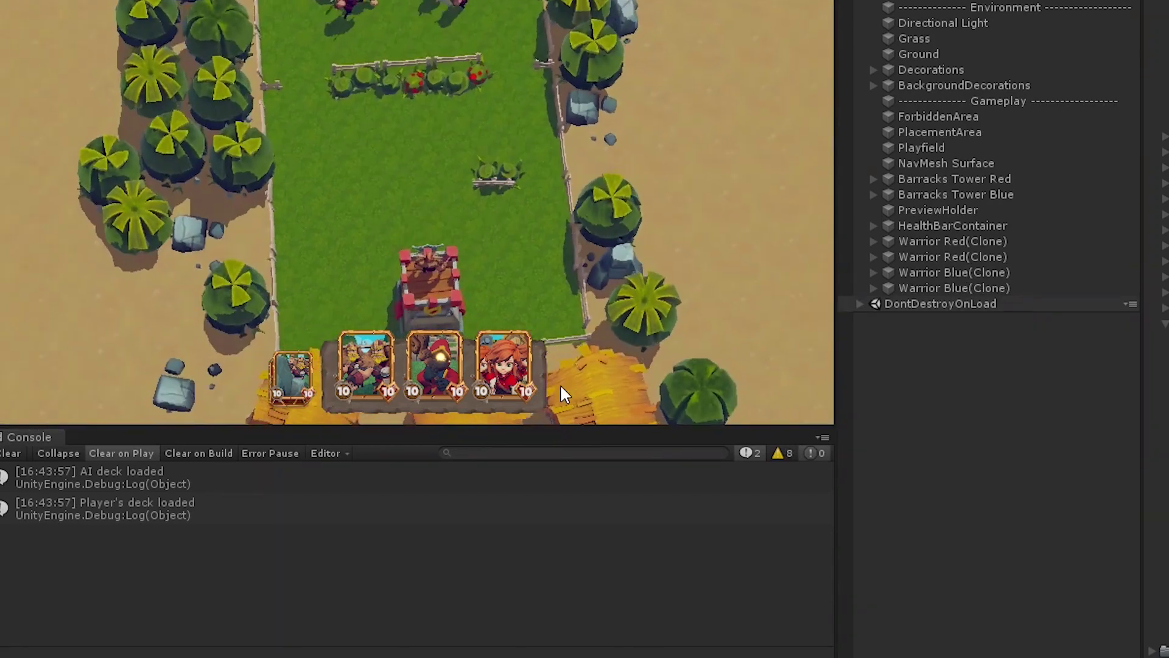
- Deploy a variant card from the hand onto the arena during play
left_click_drag(515, 380, 381, 143)
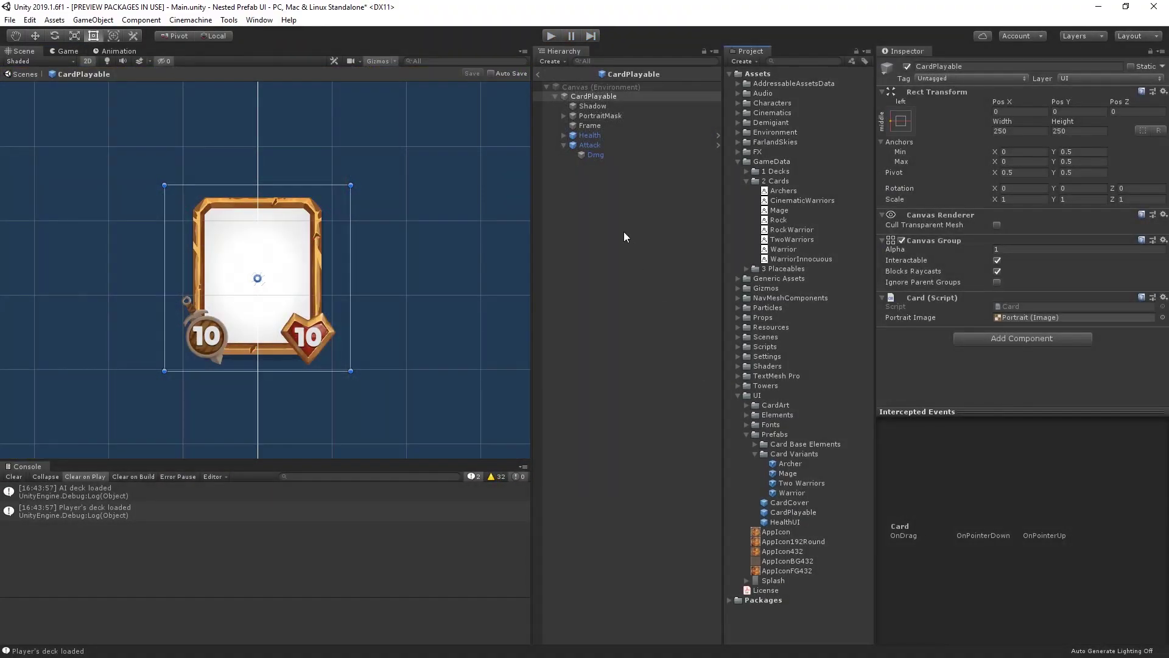
- Change the CardPlayable Frame image colour to red DE2B2B
left_click(600, 125)
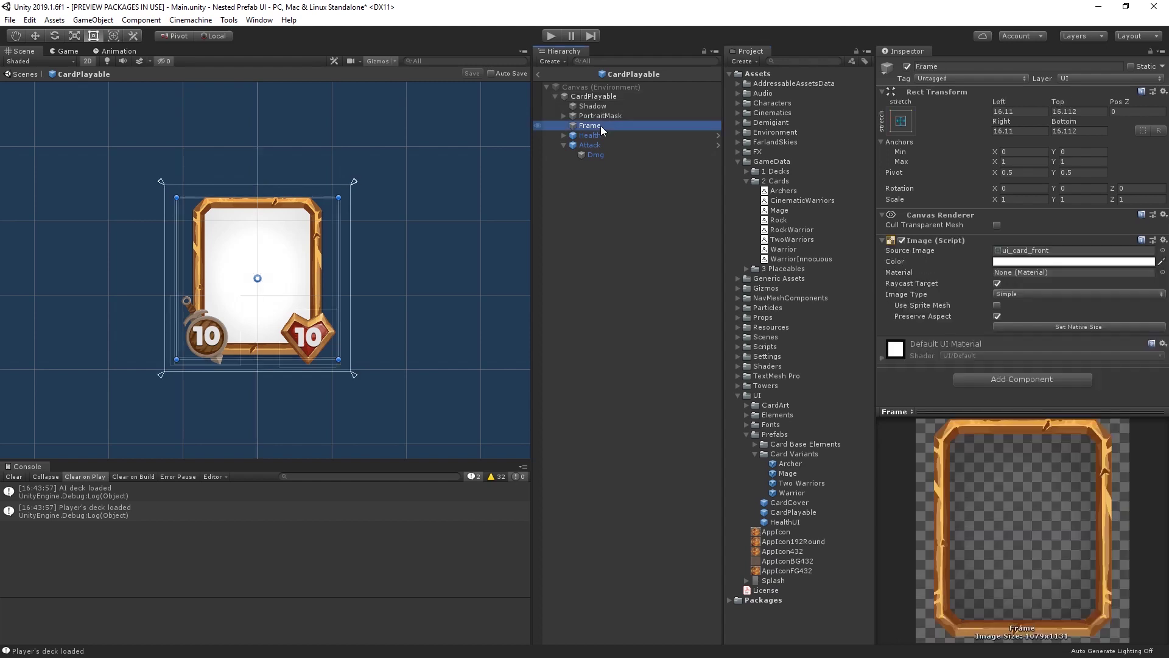
left_click(1031, 262)
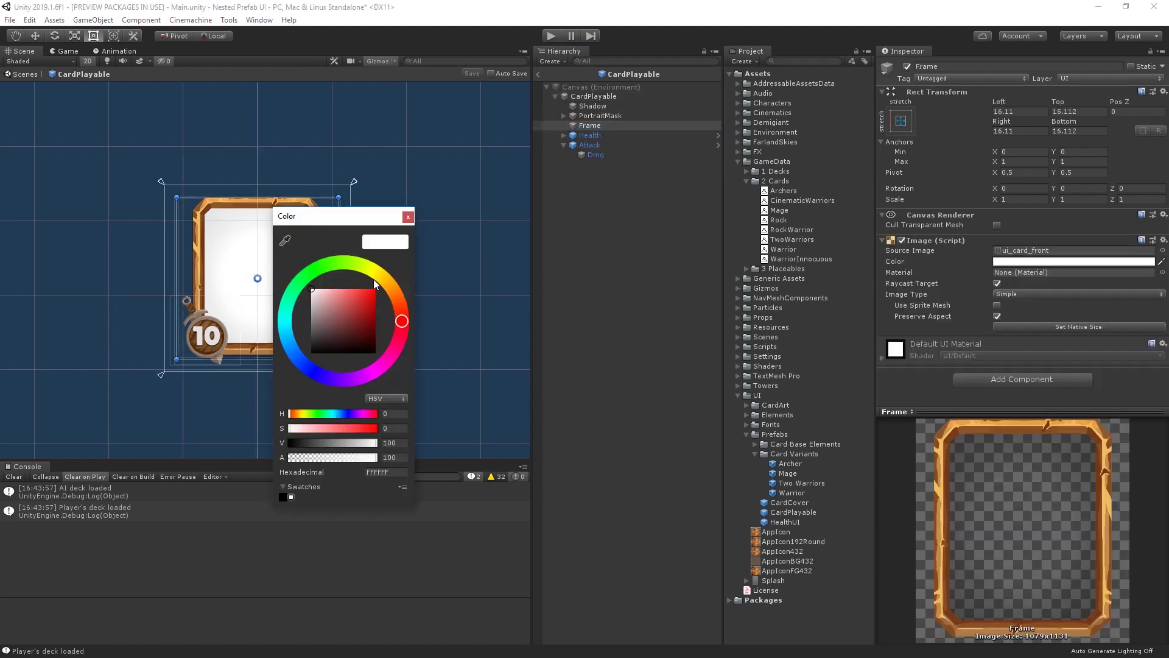
left_click_drag(361, 214, 463, 178)
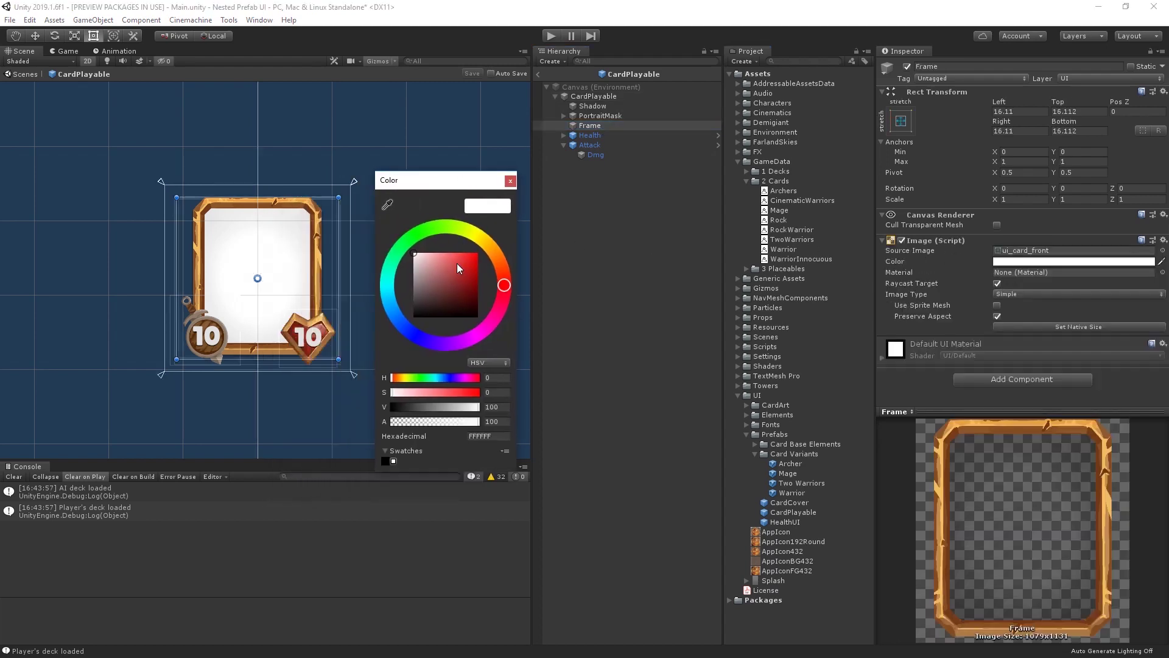
left_click_drag(457, 264, 466, 261)
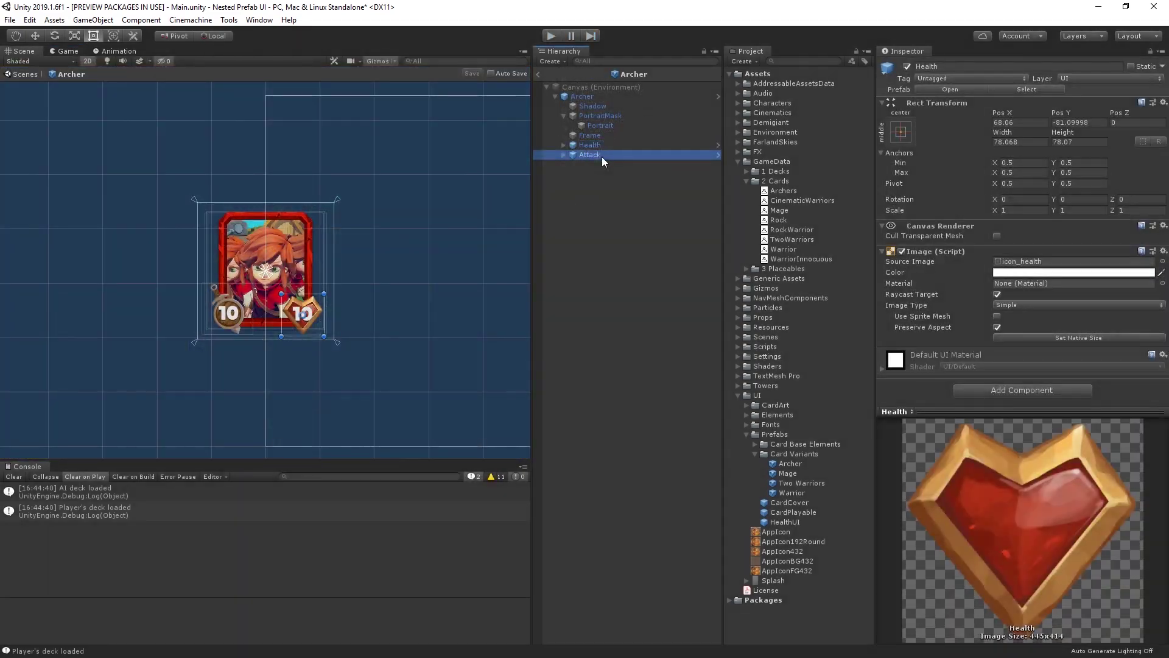
left_click(236, 314)
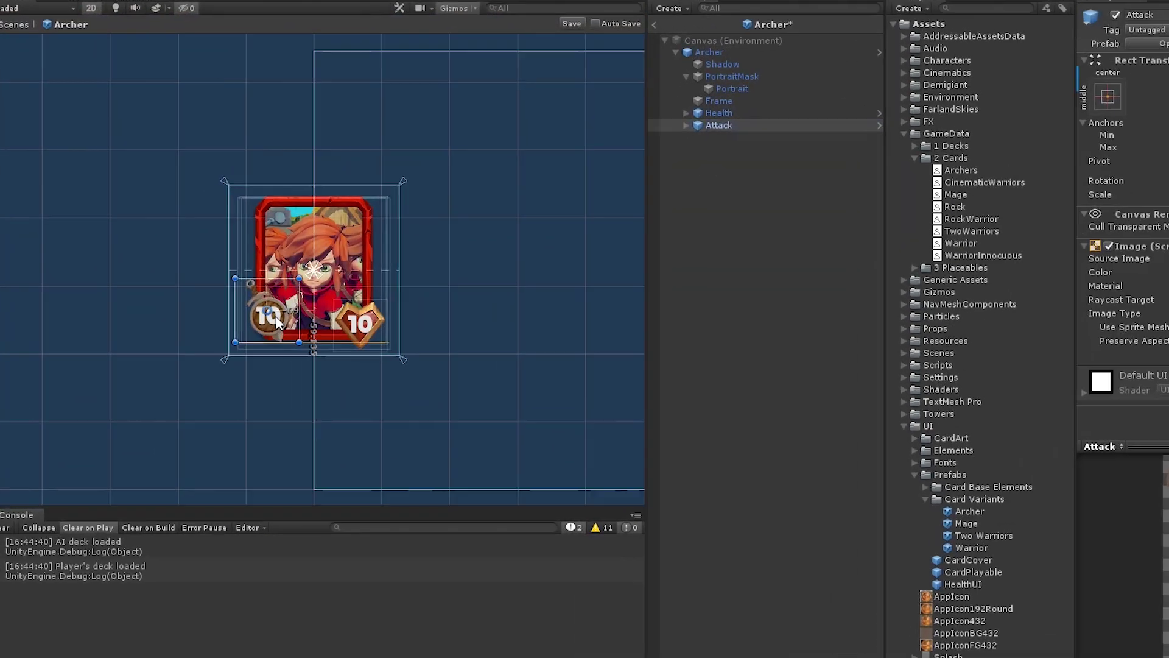
- Move the Archer card's Attack icon to its top-left corner and save the prefab
left_click_drag(236, 314, 230, 228)
left_click_drag(309, 212, 309, 201)
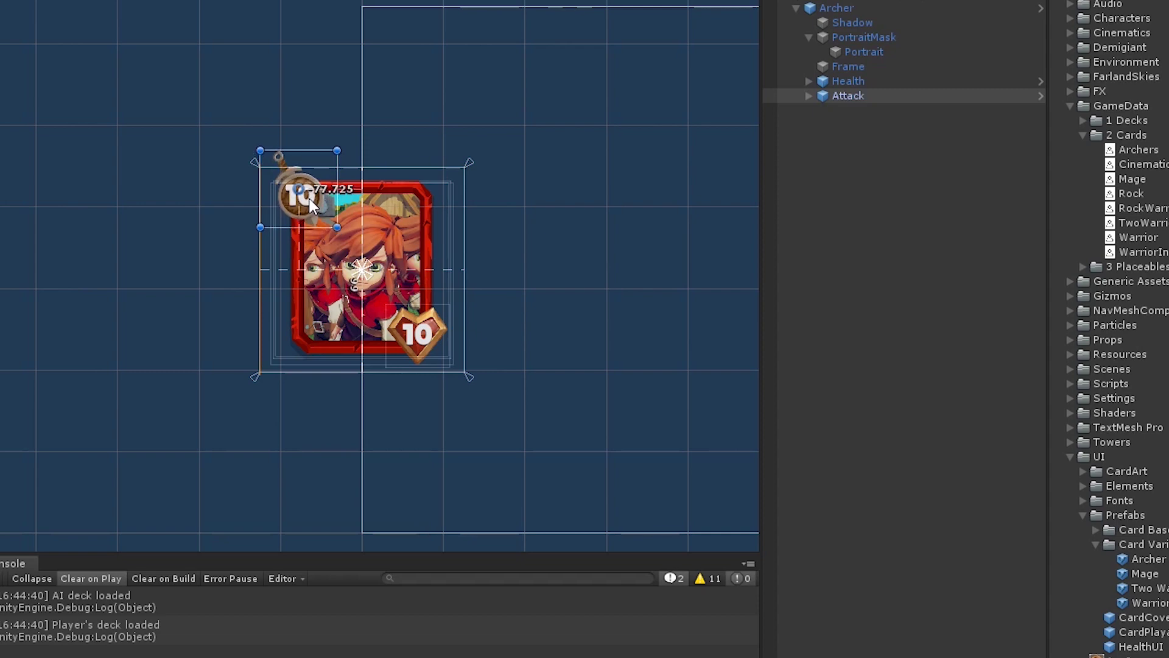
left_click(922, 329)
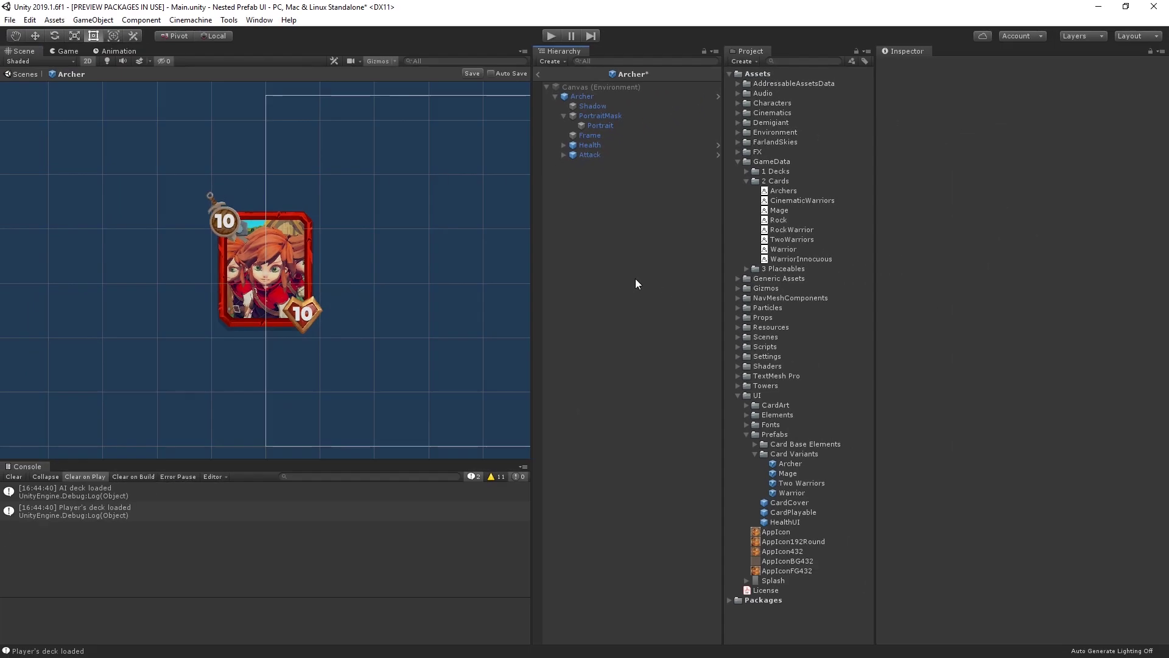
key("ctrl+s")
- Compare Mage, Two Warriors, Warrior and CardPlayable, which keep the attack badge bottom-left, then return to Archer
double_click(788, 473)
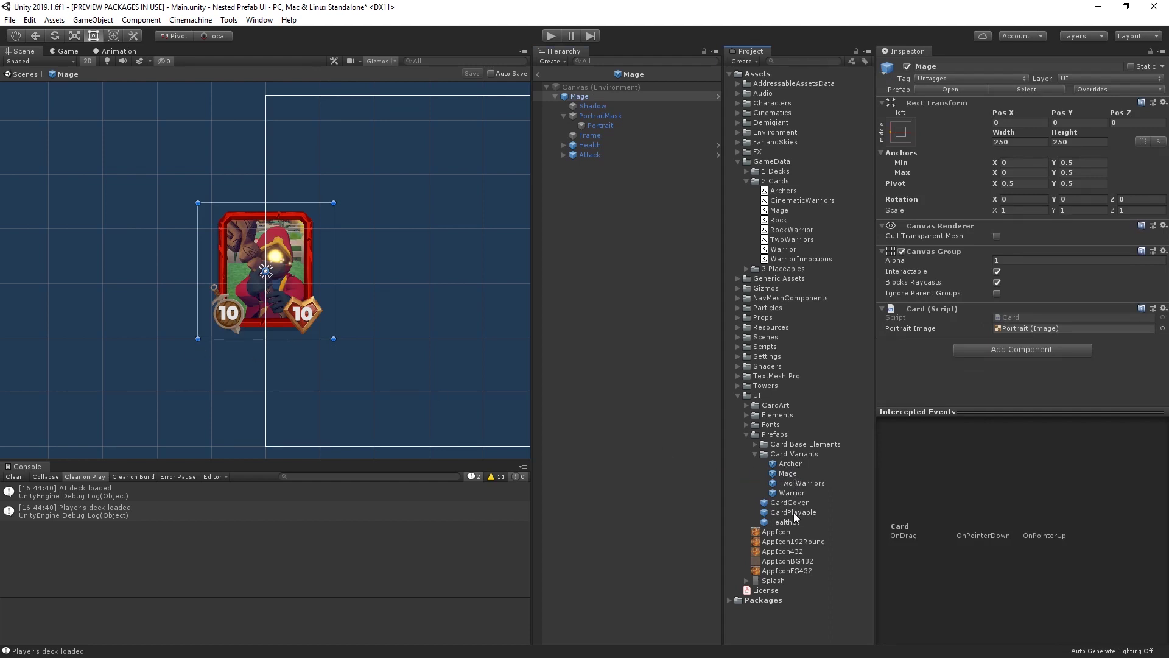
double_click(790, 484)
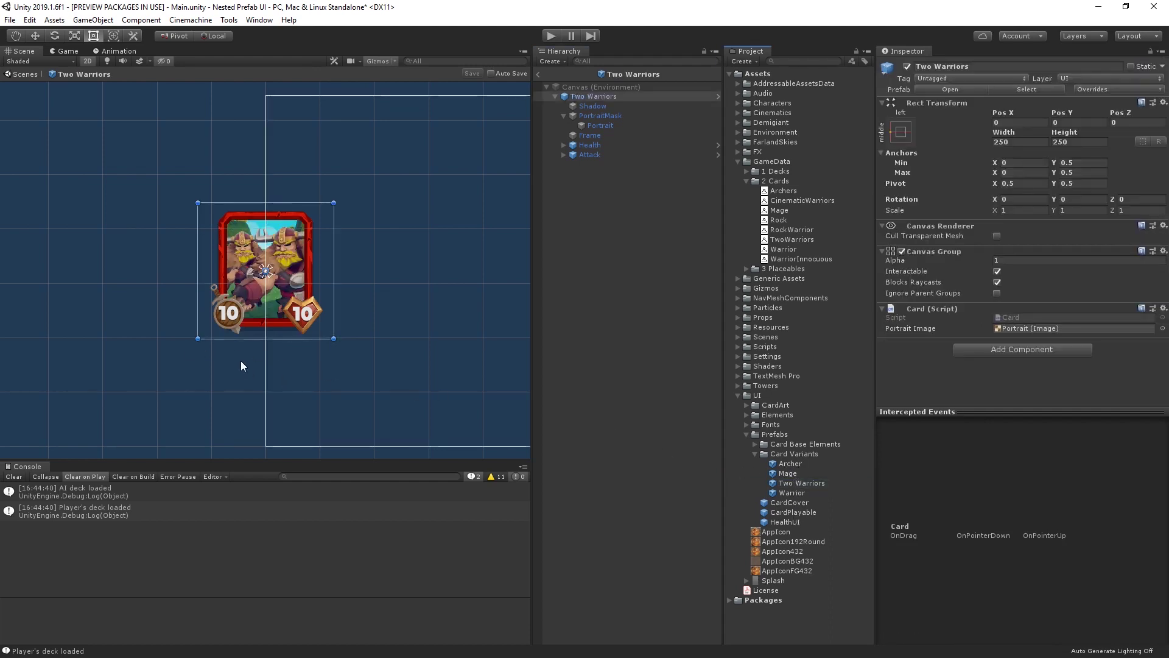
double_click(790, 492)
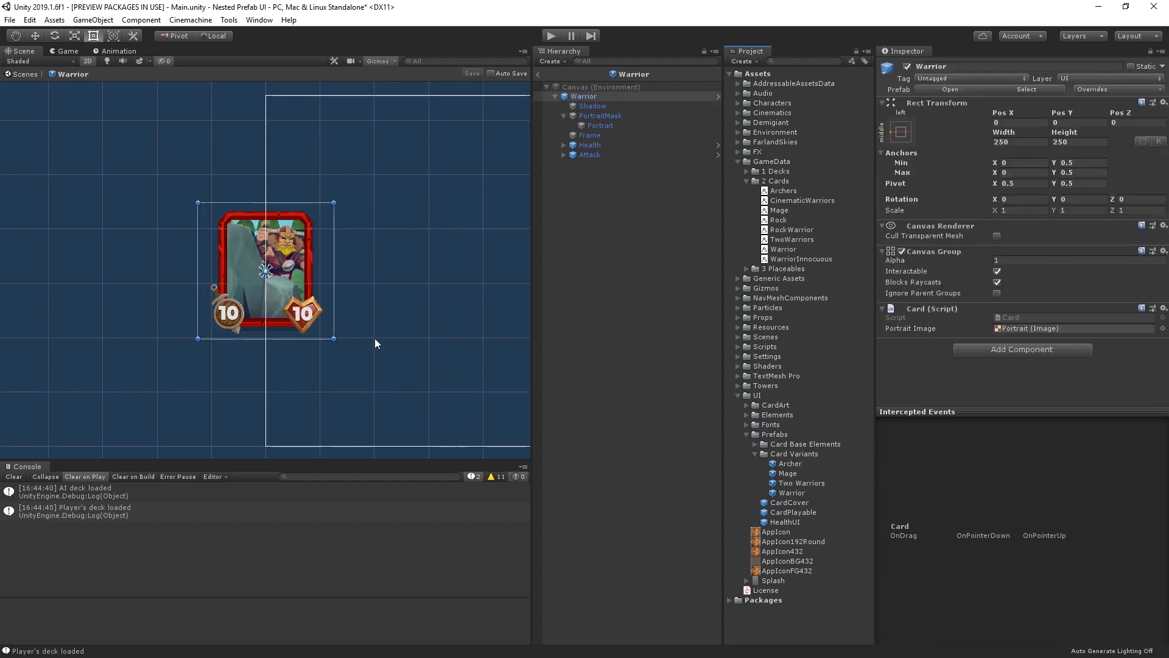
double_click(790, 511)
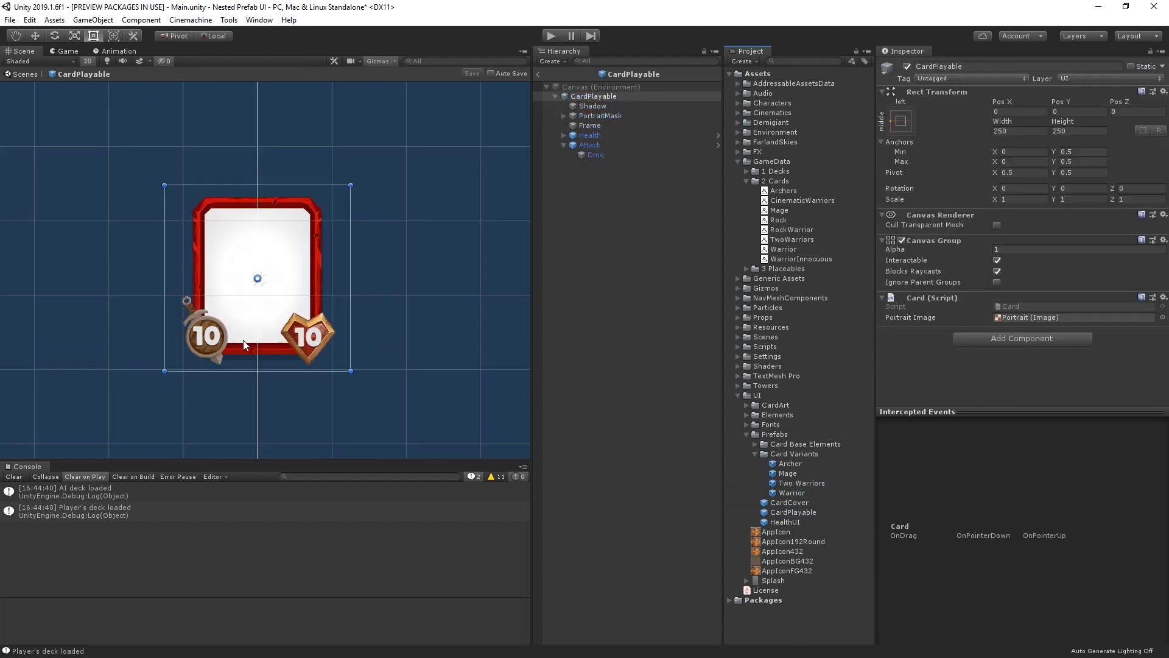
double_click(781, 463)
left_click(616, 219)
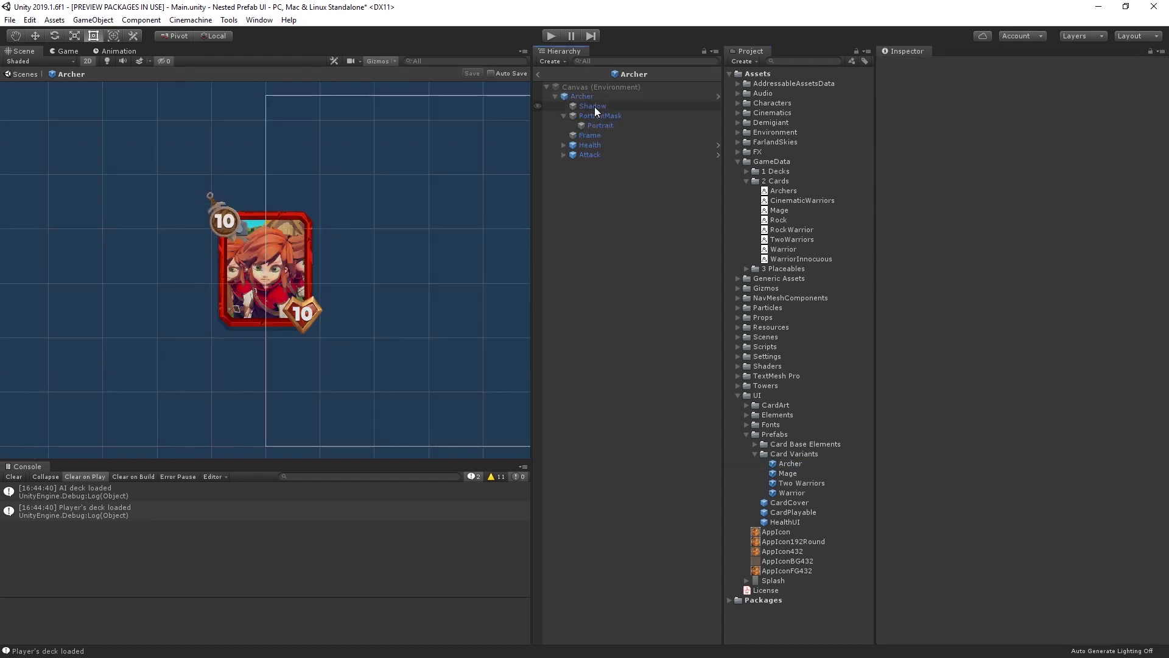
- Select the Archer card's Attack element to show its Rect Transform at Pos X -77.725, Pos Y 99
left_click(591, 153)
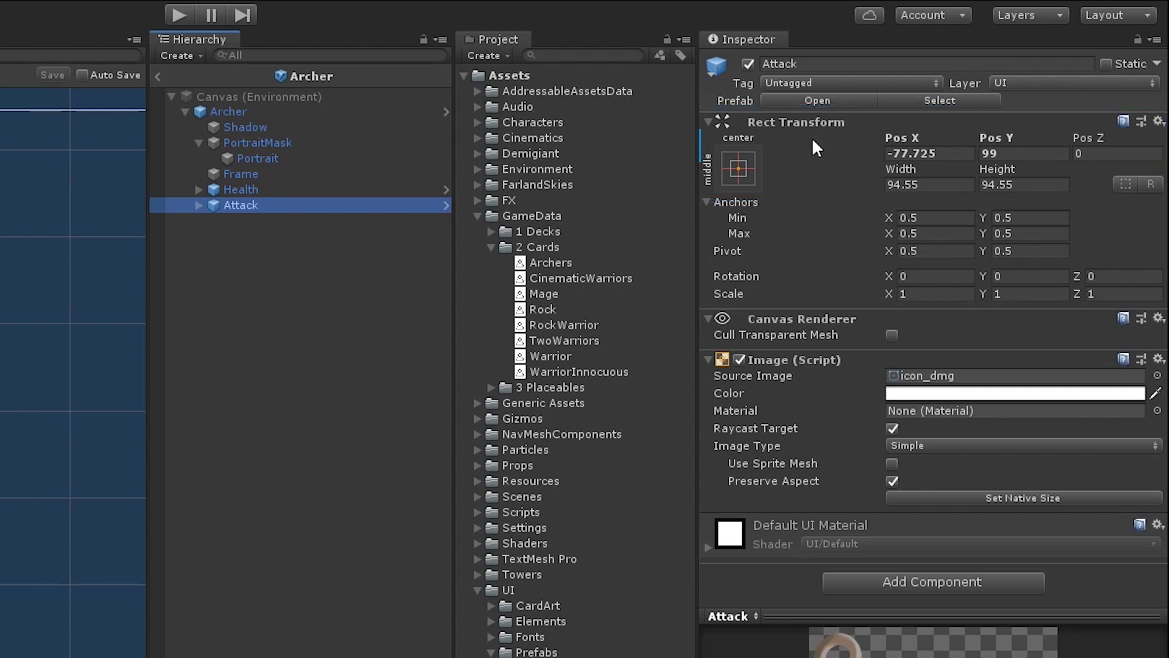
- Apply the Attack position (-77.725, 99) as an override in prefab 'CardPlayable'
right_click(999, 137)
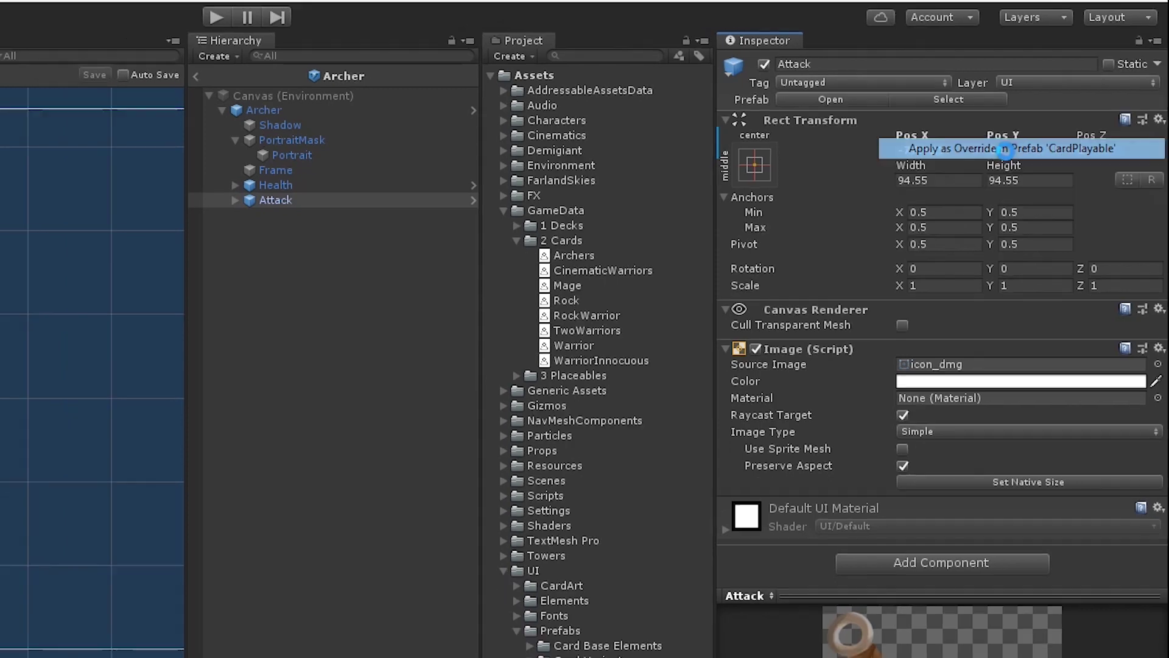
left_click(1002, 153)
- Save Archer, check the top-left attack badge on Mage, Two Warriors, Warrior and CardPlayable, then enter Play mode
key("ctrl+s")
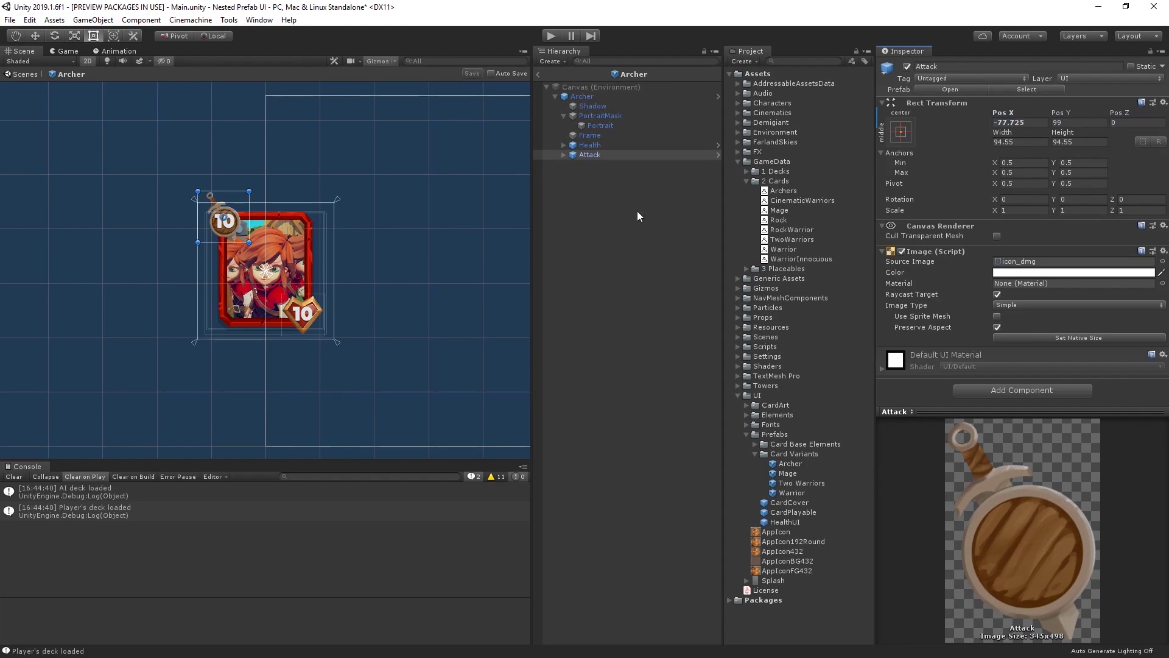
double_click(787, 474)
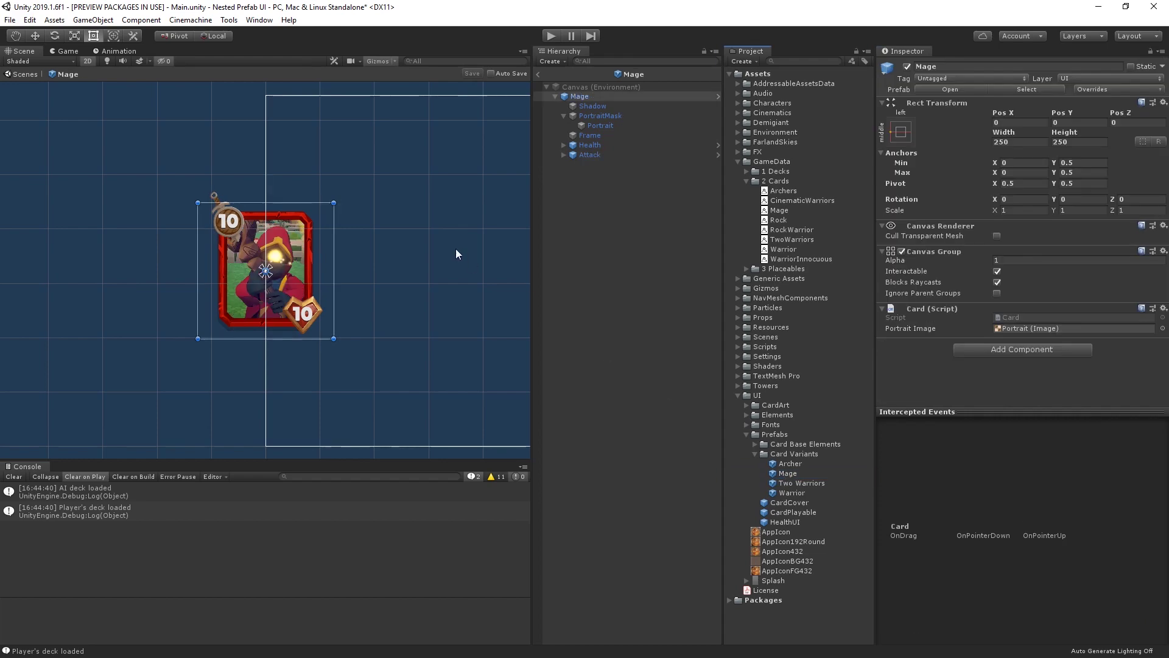
double_click(802, 483)
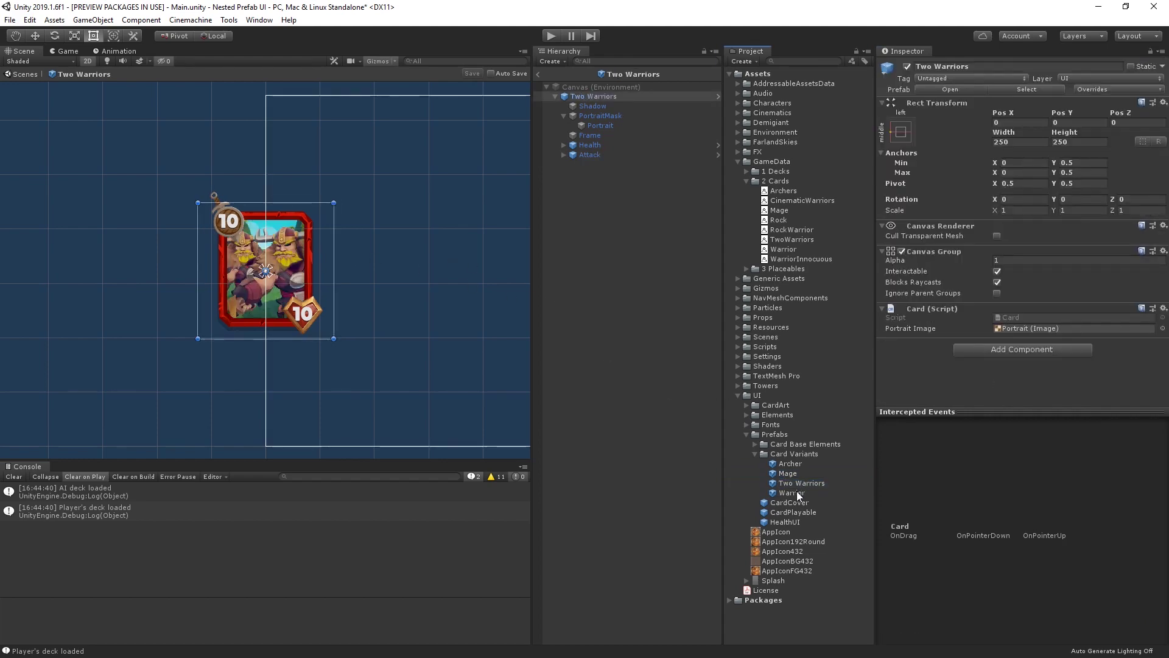
double_click(796, 492)
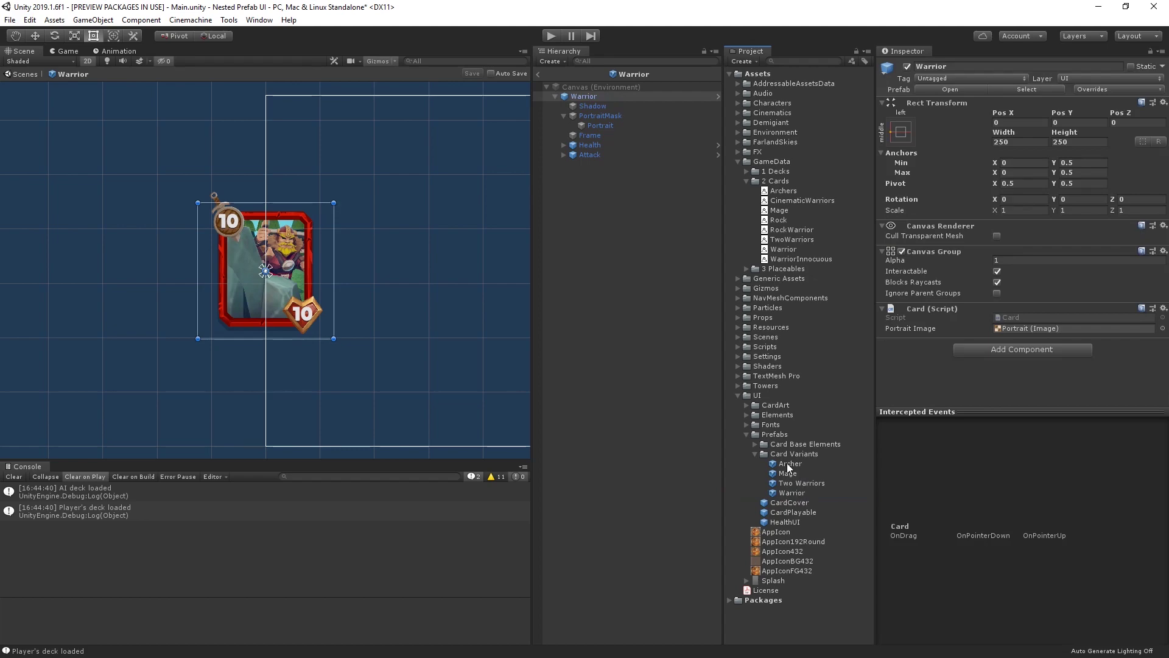
double_click(791, 513)
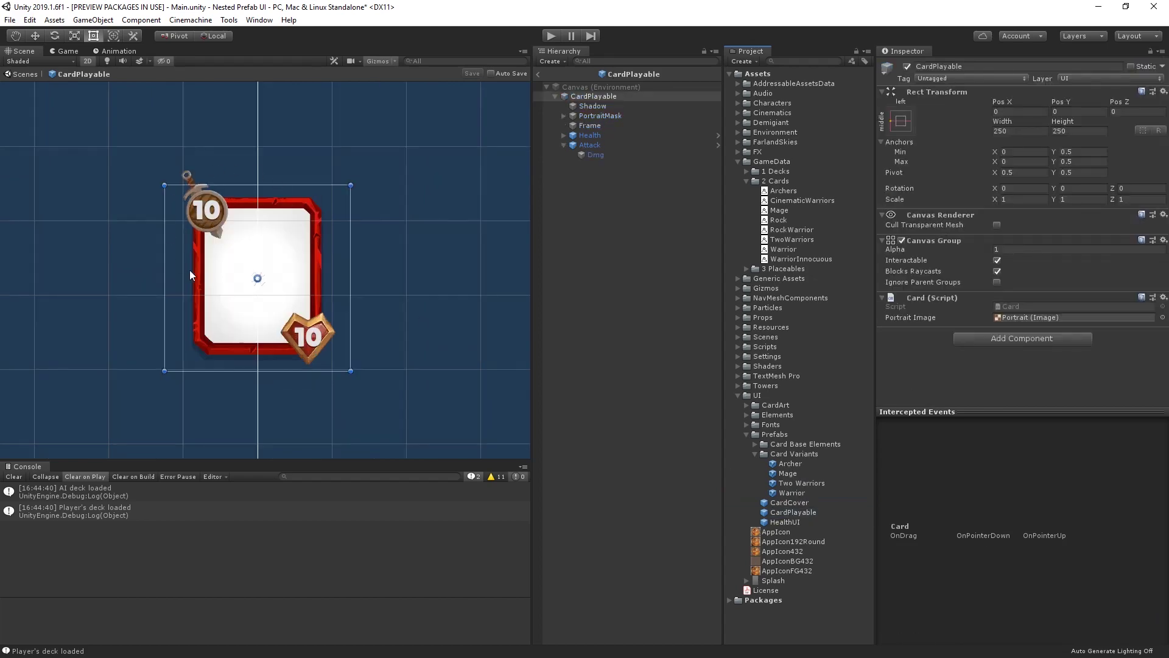
key("ctrl+p")
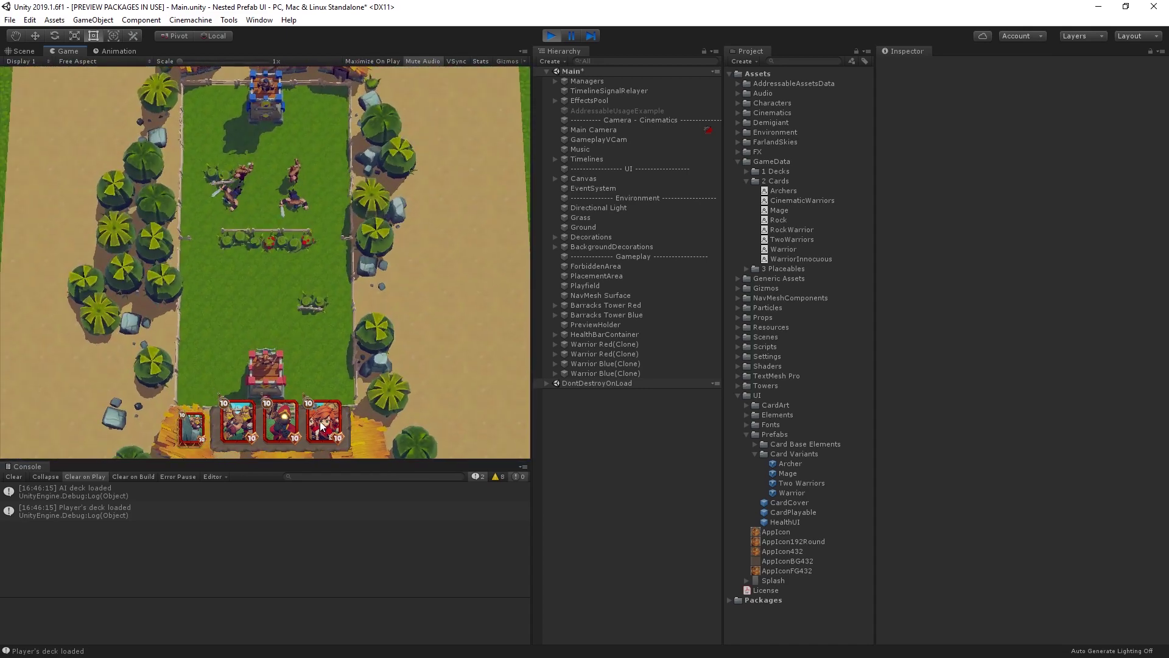
- Deploy the Archer card, a Warrior card and another card from the hand onto the battlefield
left_click_drag(322, 425, 231, 301)
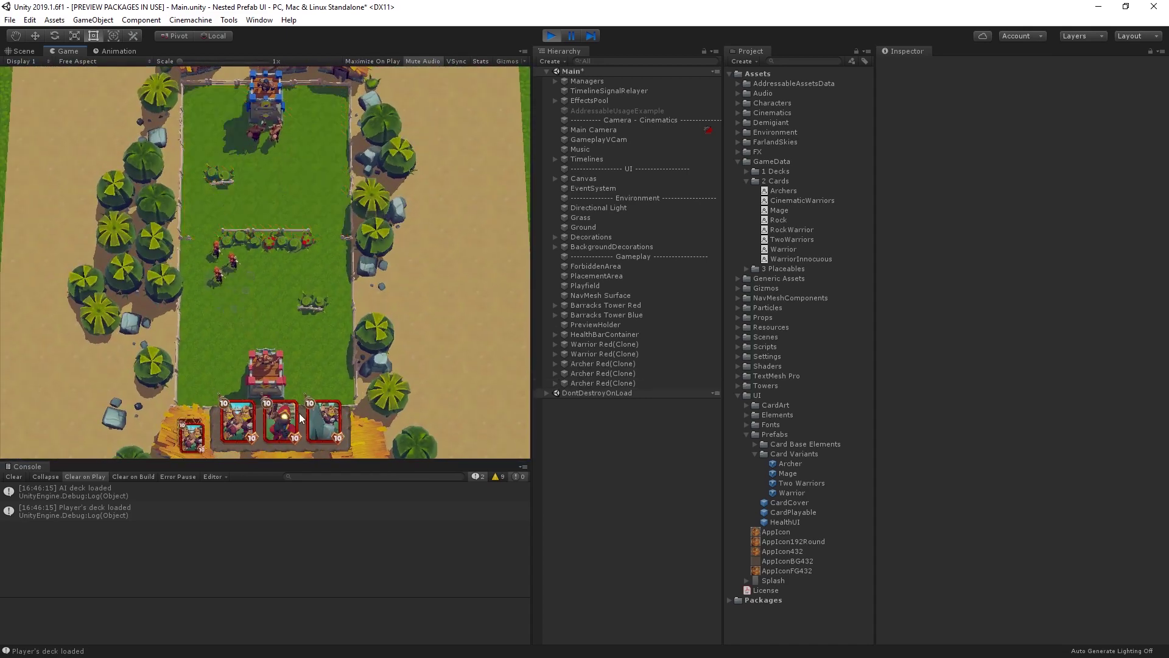
left_click_drag(237, 420, 258, 315)
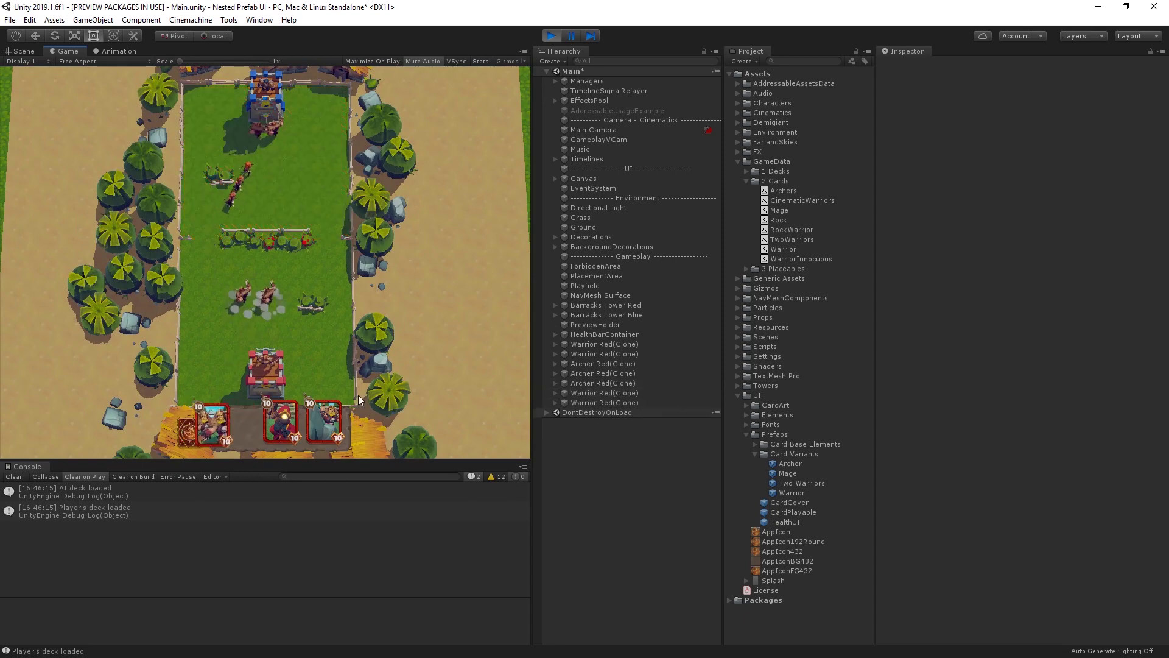
left_click_drag(231, 422, 228, 357)
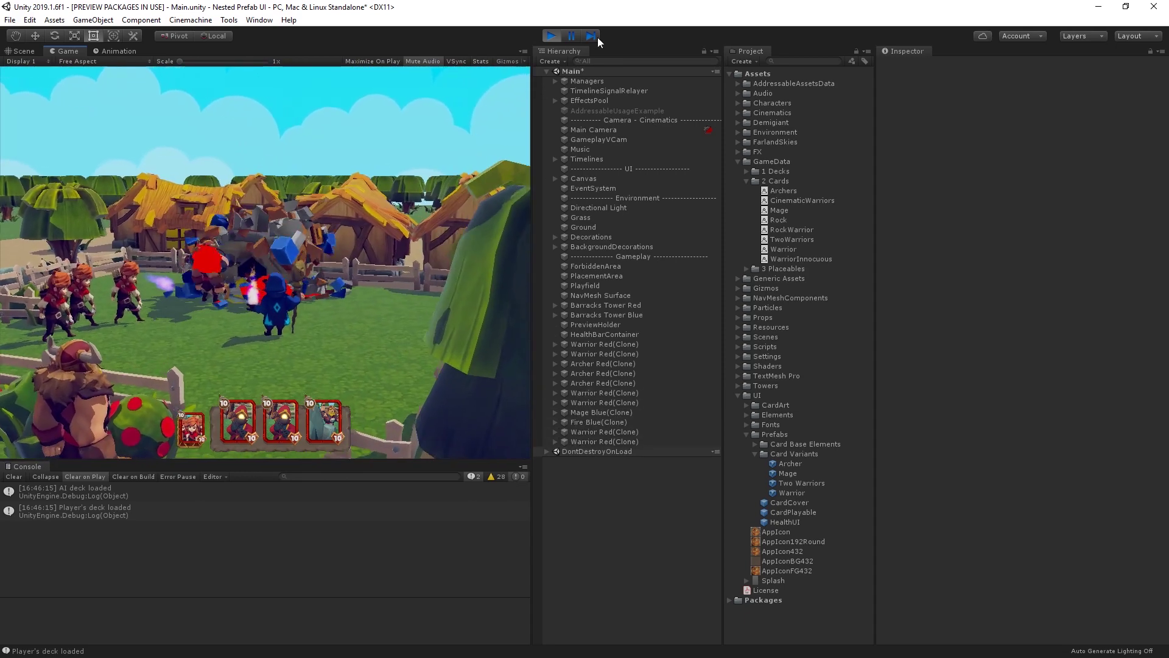